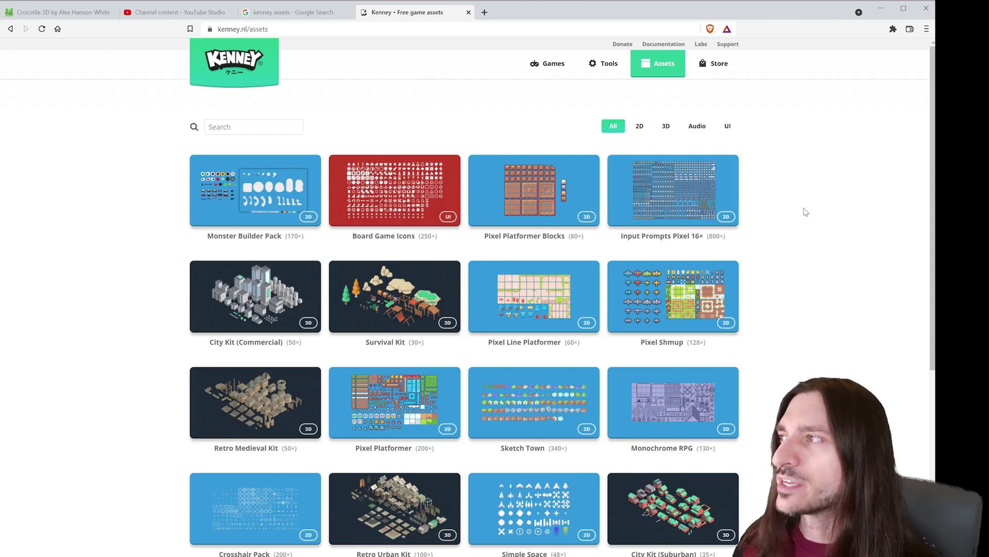
# - Browse the Kenney asset listings to page 6, view the Tools page, then switch to KenShape
pyautogui.scroll(-3, 802, 219)
pyautogui.scroll(-1, 800, 220)
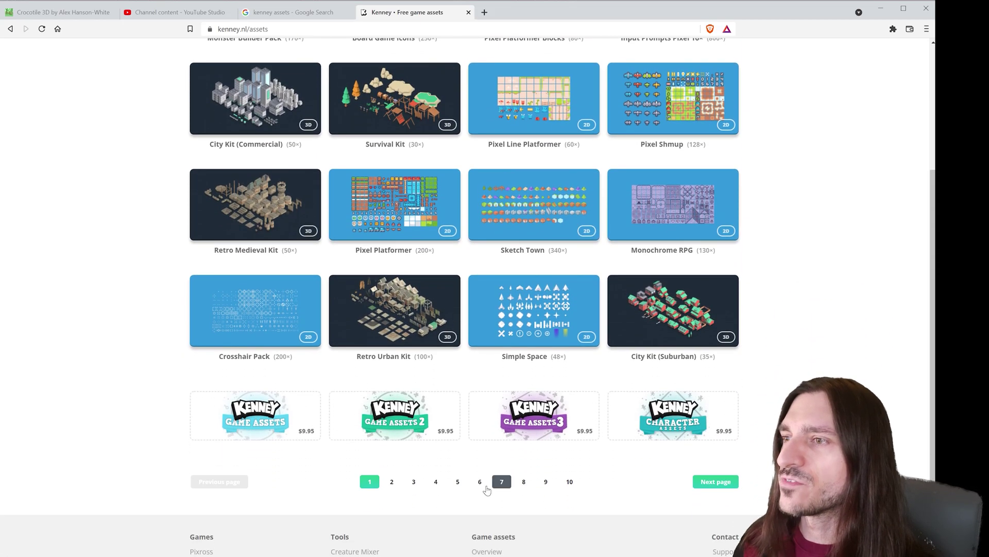
pyautogui.click(479, 483)
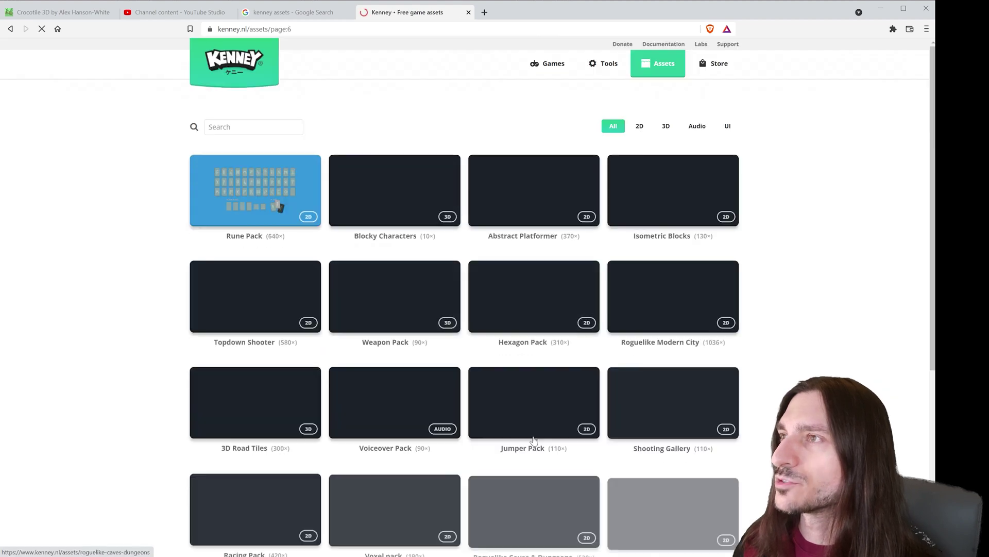
pyautogui.click(614, 68)
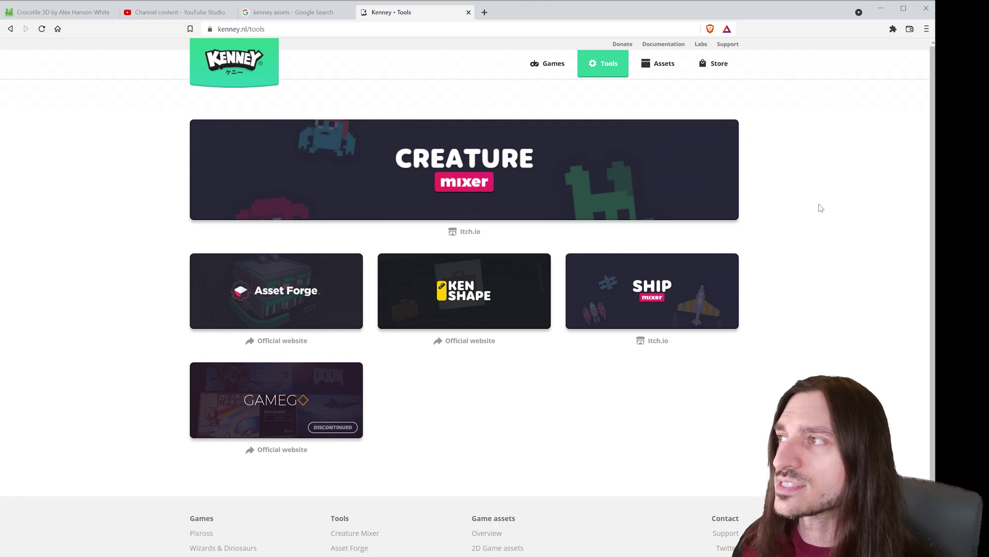
pyautogui.hotkey('alt', 'Tab')
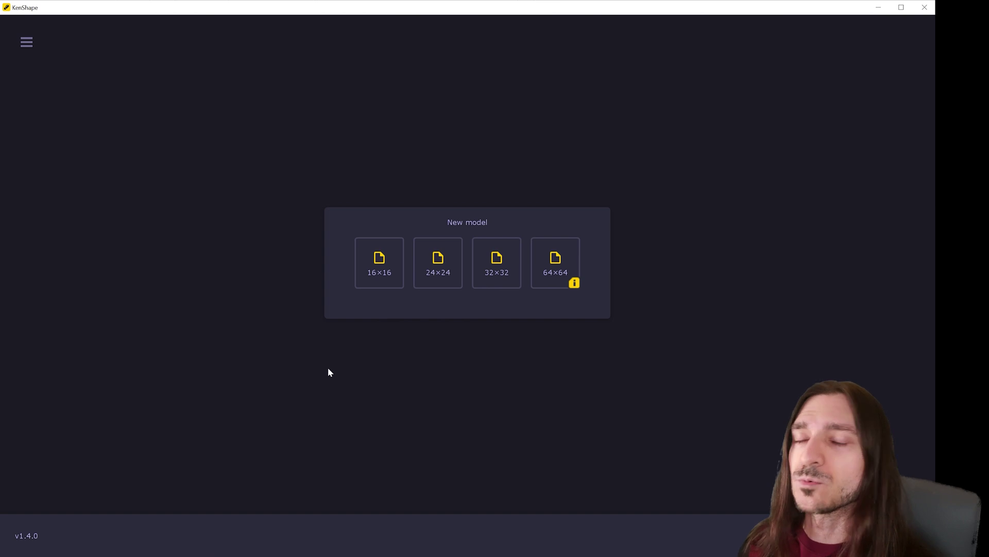
# - Check the main menu's Open option and the 64×64 size info, then create a 16×16 model
pyautogui.click(27, 42)
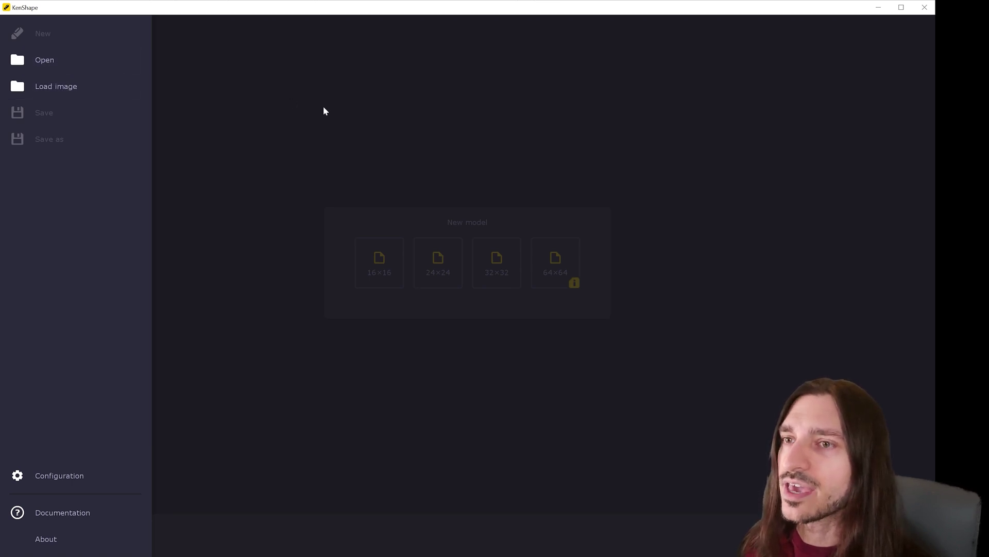
pyautogui.click(80, 63)
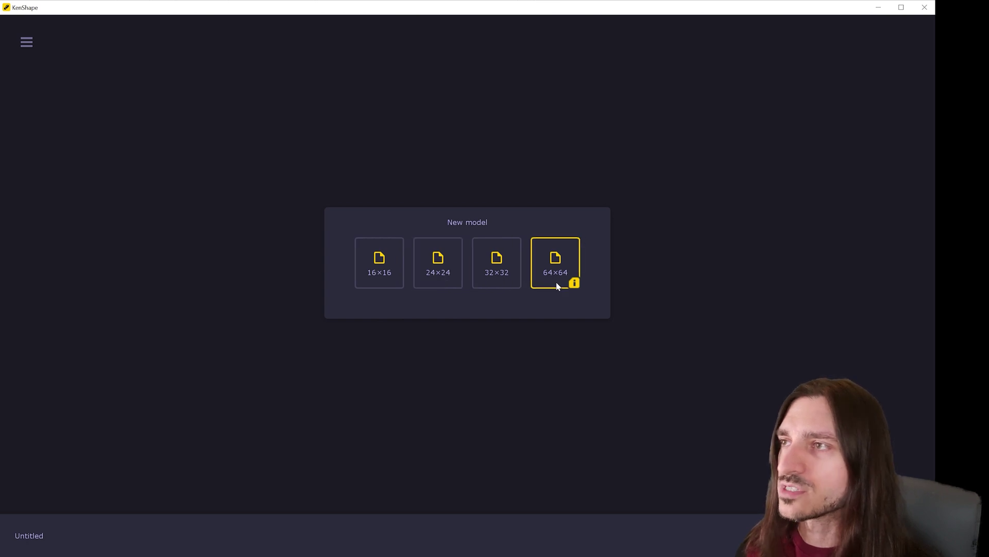
pyautogui.moveTo(576, 286)
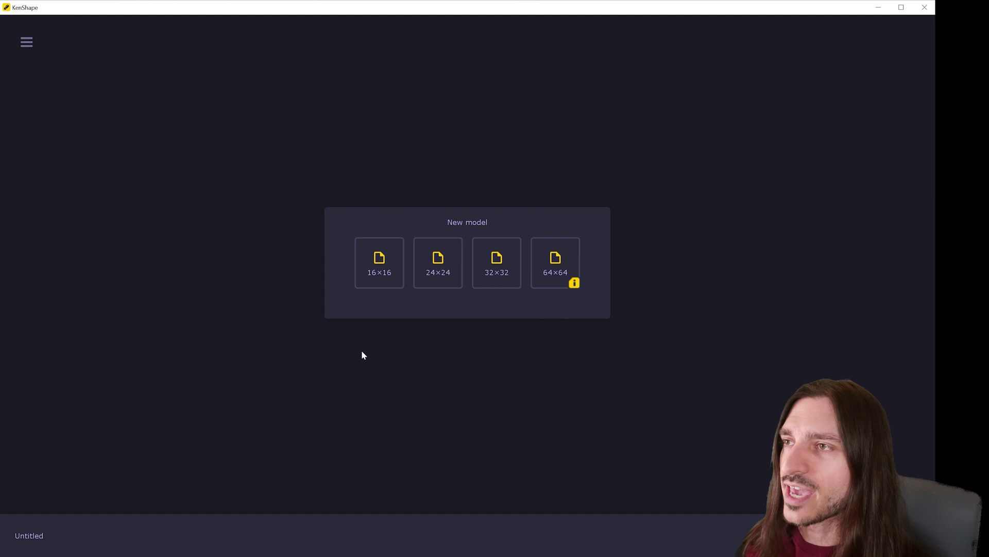
pyautogui.click(374, 271)
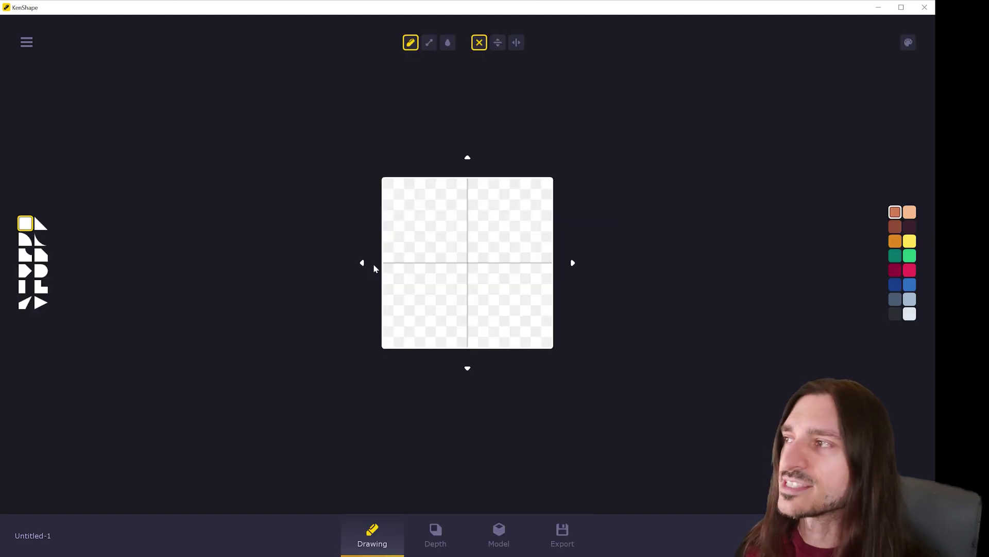
pyautogui.click(26, 42)
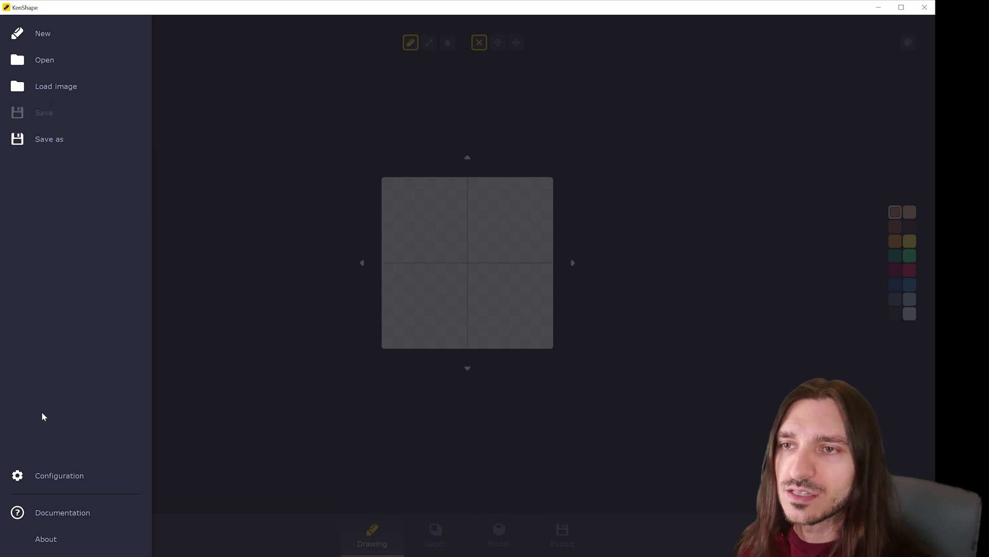
pyautogui.click(65, 477)
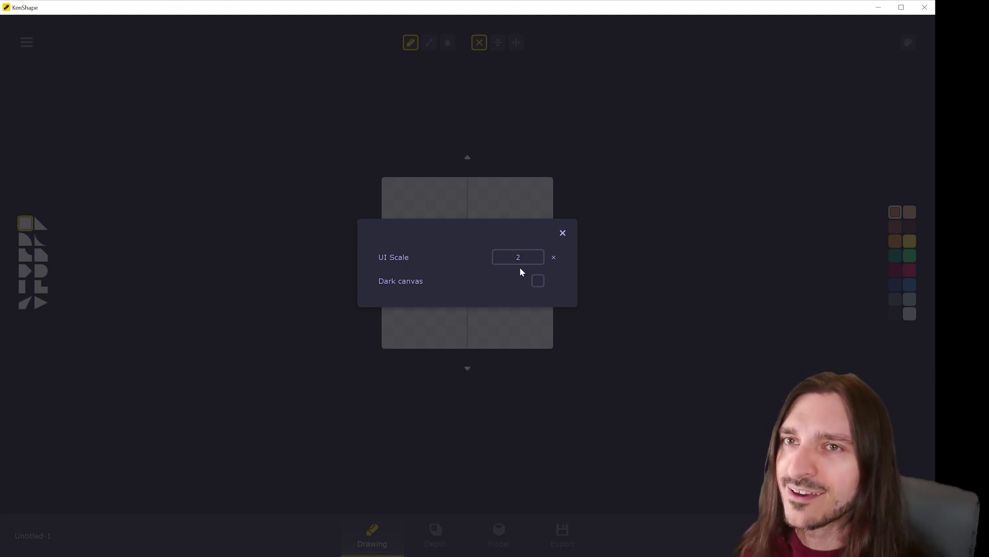
pyautogui.click(539, 285)
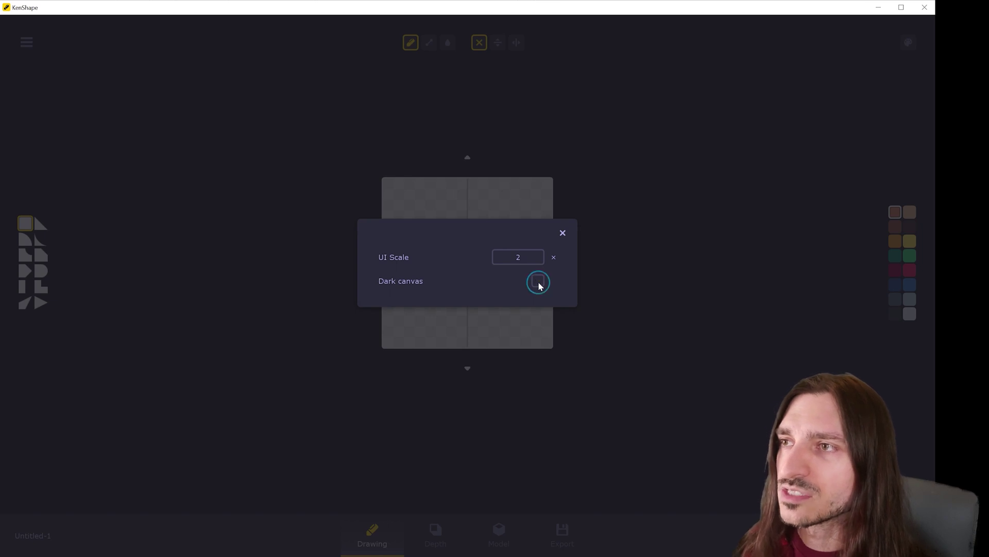
pyautogui.click(553, 258)
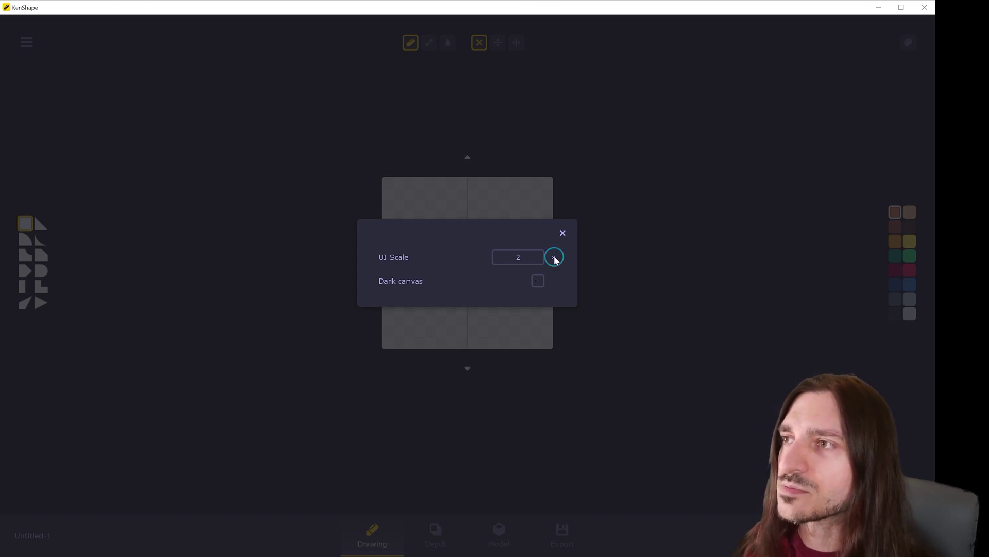
pyautogui.click(562, 232)
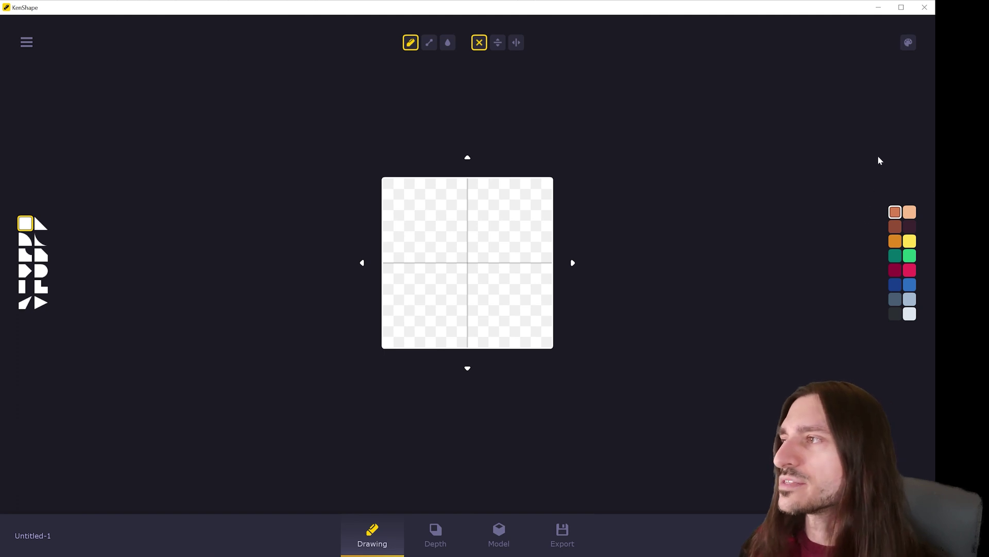
pyautogui.click(907, 44)
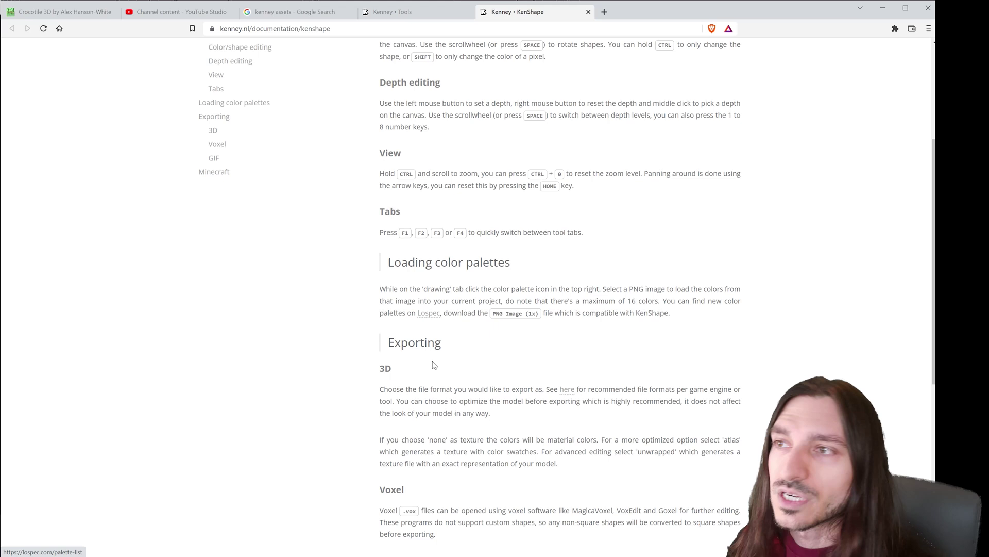
pyautogui.scroll(-3, 560, 278)
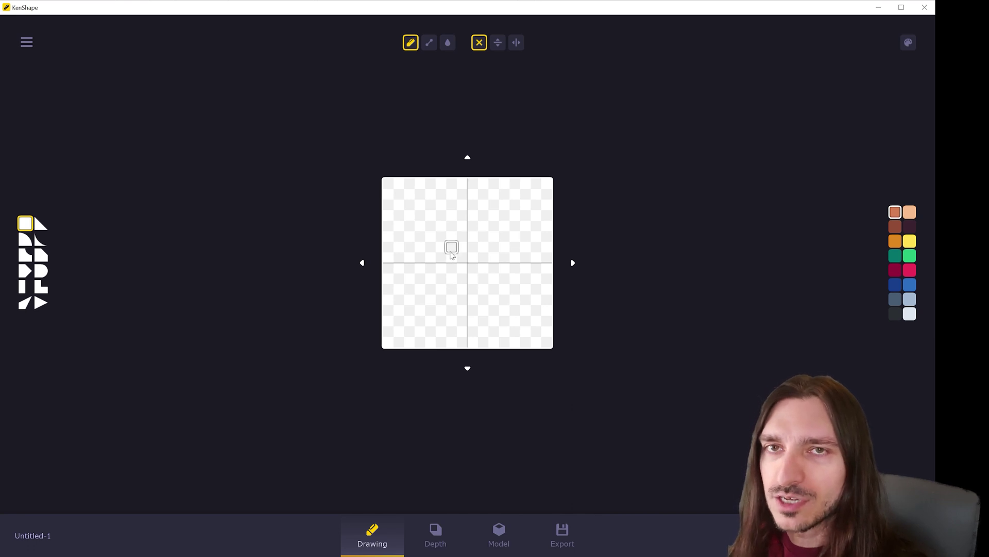
# - Discard a freehand sketch and paint a diagonal row of triangle cells from upper-left past centre
pyautogui.moveTo(441, 249)
pyautogui.mouseDown()
pyautogui.moveTo(470, 244)
pyautogui.moveTo(493, 297)
pyautogui.moveTo(436, 291)
pyautogui.moveTo(444, 239)
pyautogui.moveTo(512, 227)
pyautogui.moveTo(506, 290)
pyautogui.moveTo(433, 314)
pyautogui.moveTo(400, 213)
pyautogui.moveTo(429, 211)
pyautogui.moveTo(477, 279)
pyautogui.moveTo(518, 200)
pyautogui.moveTo(494, 276)
pyautogui.moveTo(505, 313)
pyautogui.mouseUp()
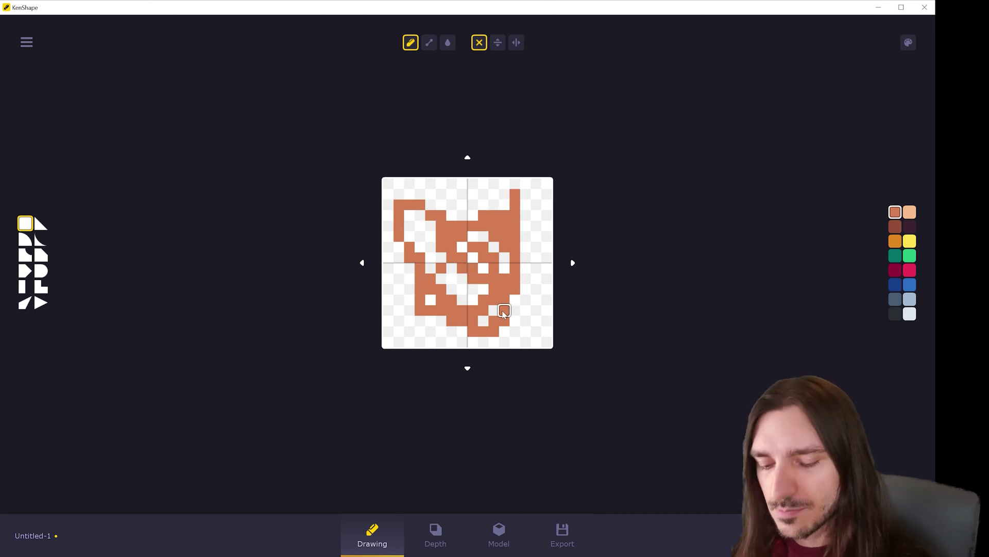
pyautogui.hotkey('ctrl', 'z')
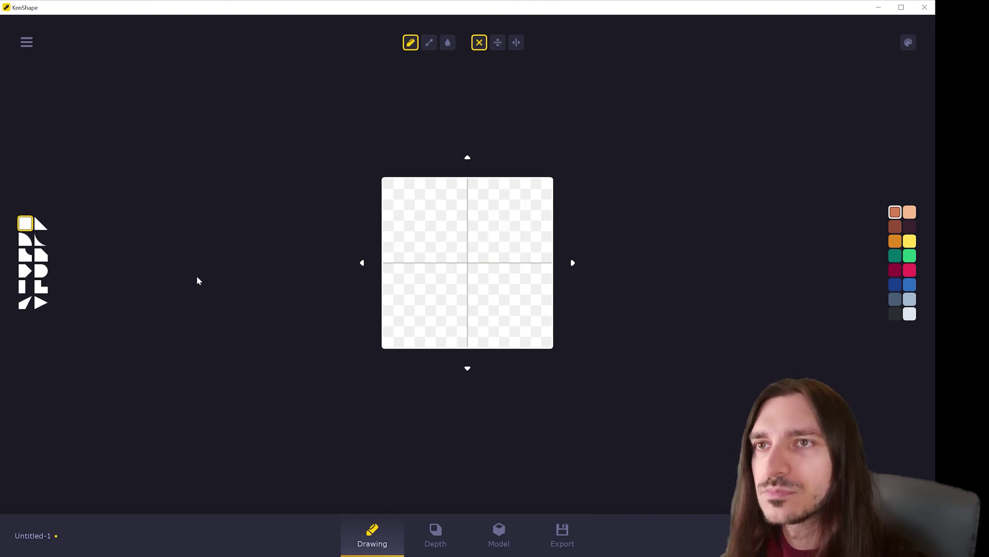
pyautogui.click(40, 224)
pyautogui.click(411, 216)
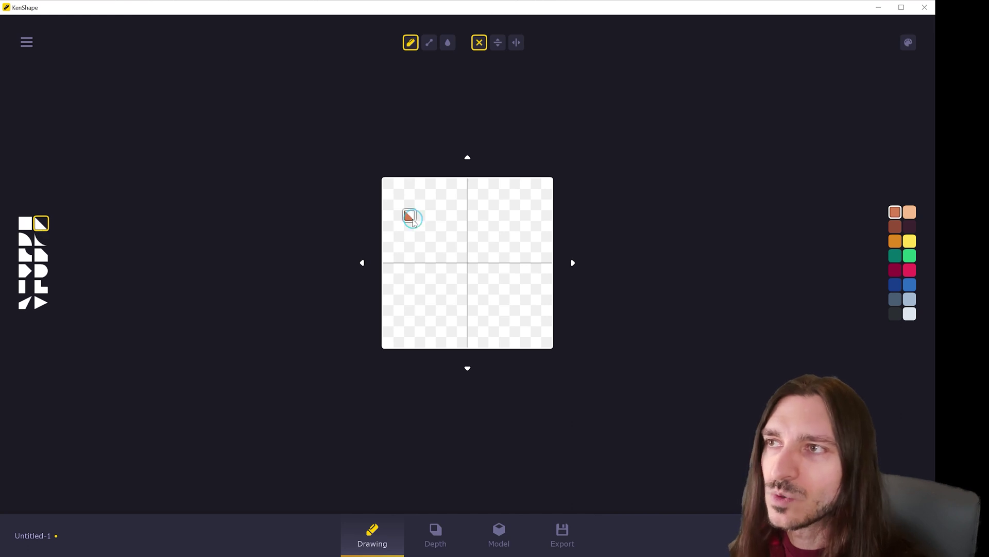
pyautogui.click(419, 227)
pyautogui.click(431, 237)
pyautogui.click(441, 248)
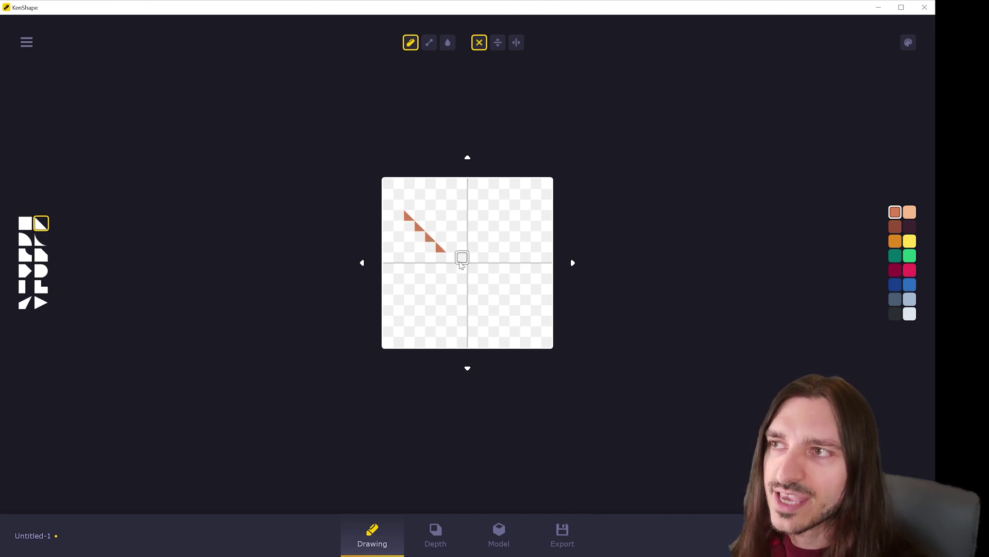
pyautogui.click(451, 258)
pyautogui.click(462, 269)
pyautogui.click(483, 280)
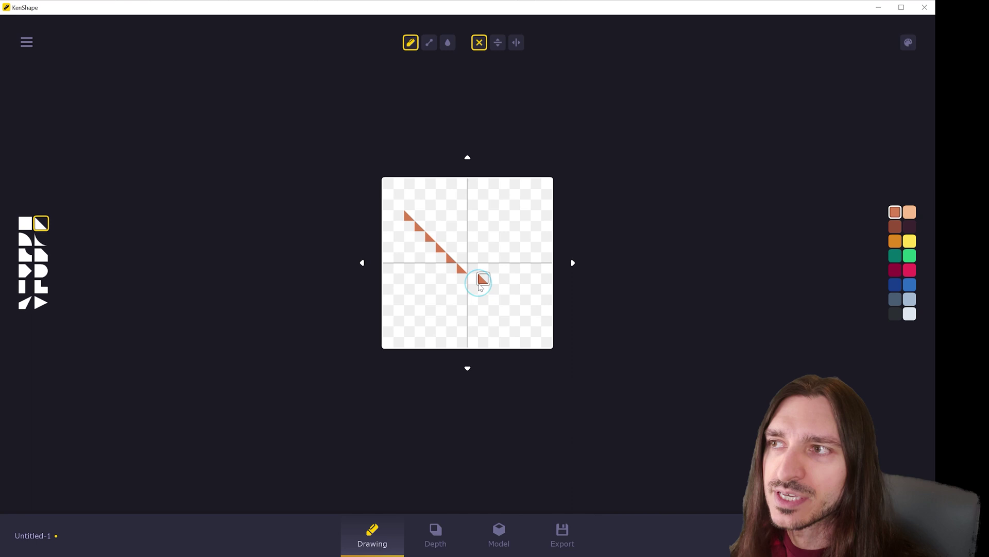
# - Add small triangle cells of a different shape near the canvas centre
pyautogui.click(41, 239)
pyautogui.click(460, 227)
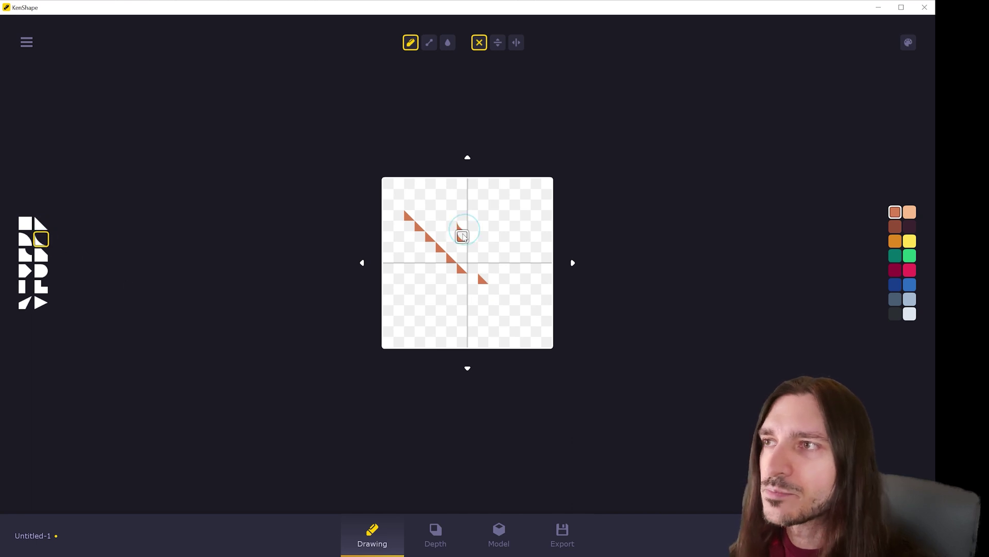
pyautogui.click(460, 238)
pyautogui.click(482, 249)
# - Paint quarter-circle cells in the upper-right quadrant and on the right side
pyautogui.scroll(1, 503, 194)
pyautogui.click(504, 195)
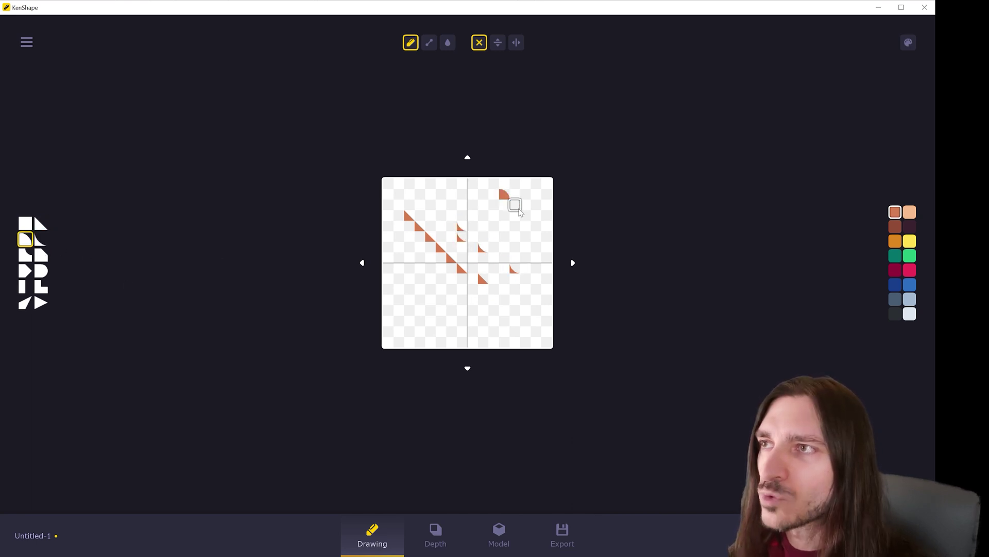
pyautogui.click(525, 215)
pyautogui.click(536, 237)
pyautogui.click(536, 279)
# - Place a pointed triangle lower-right, an L-shaped tile lower-left, and another tile below centre
pyautogui.click(41, 303)
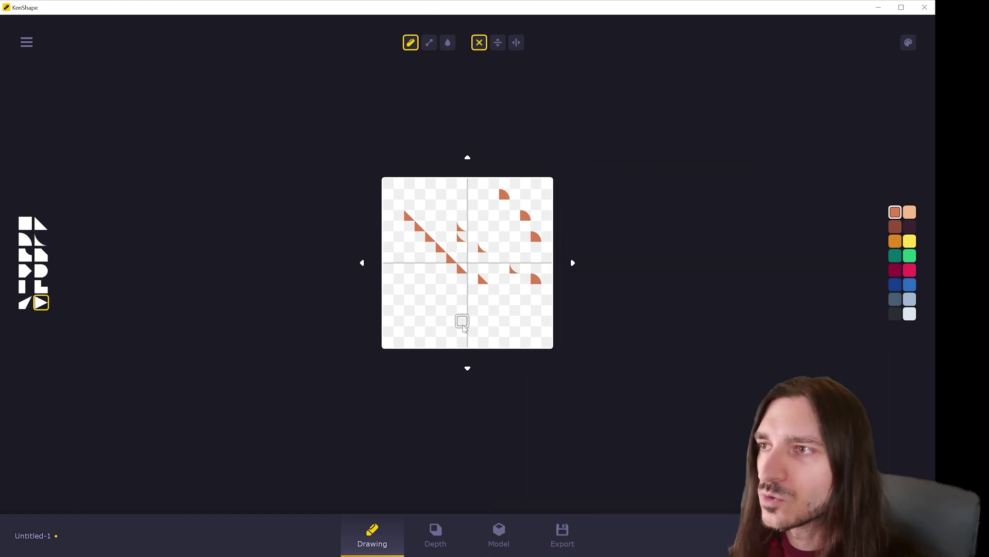
pyautogui.click(515, 321)
pyautogui.click(41, 287)
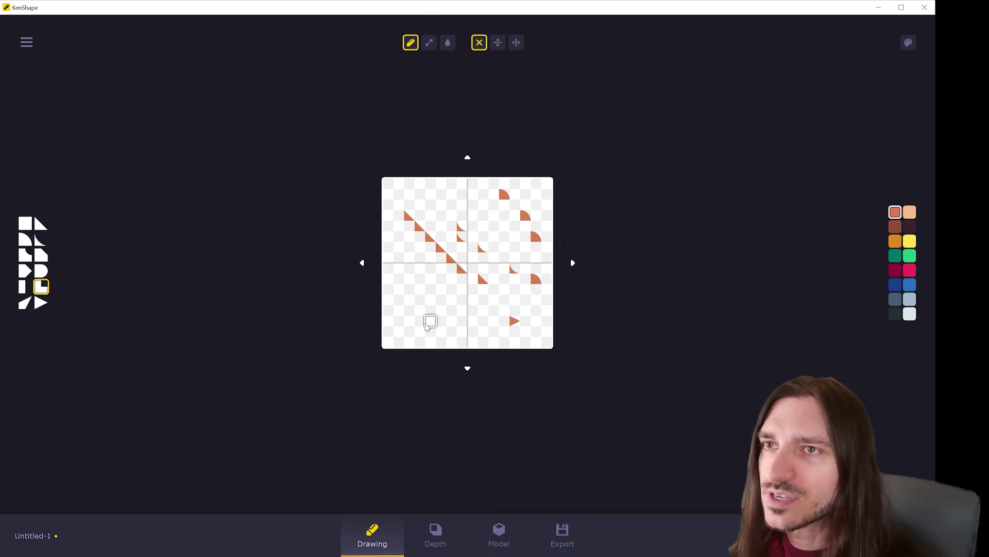
pyautogui.click(429, 321)
pyautogui.scroll(3, 438, 314)
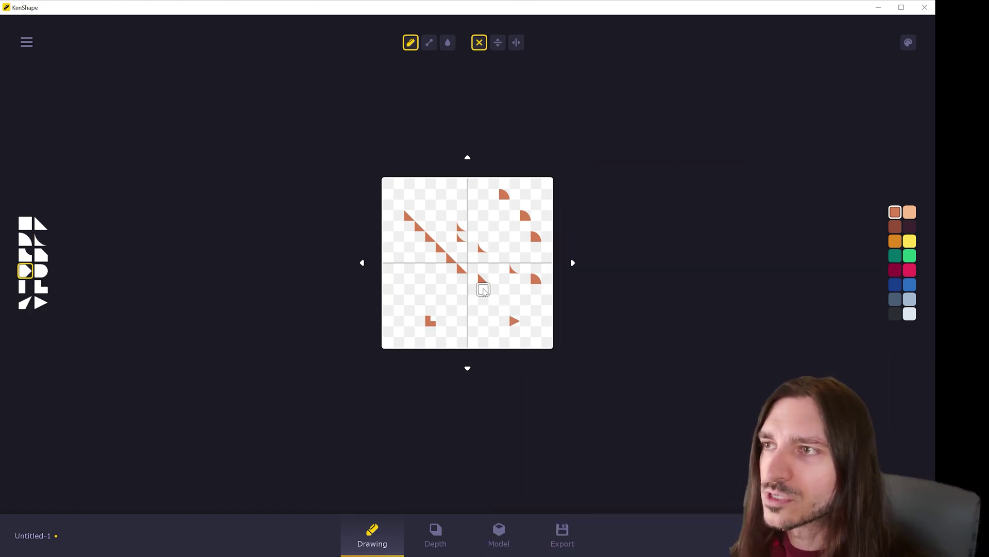
pyautogui.click(419, 299)
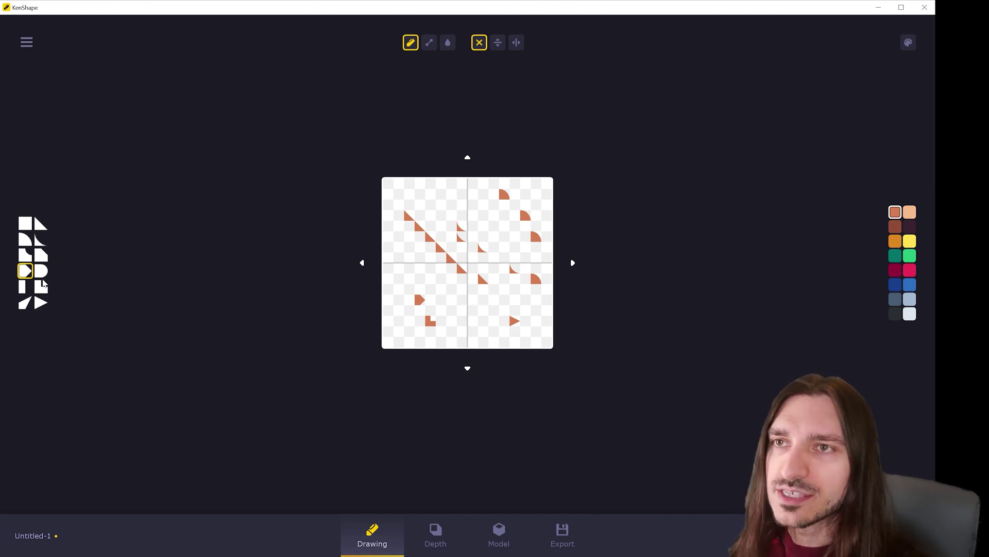
# - Place a rotated concave curved tile just right of the canvas centre
pyautogui.scroll(1, 44, 283)
pyautogui.scroll(5, 57, 289)
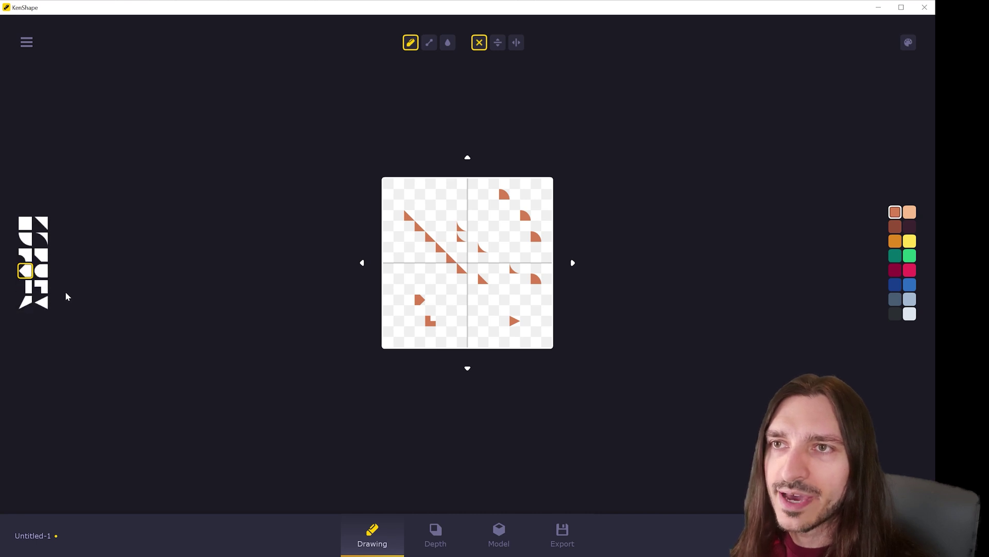
pyautogui.scroll(1, 57, 291)
pyautogui.click(42, 239)
pyautogui.click(483, 236)
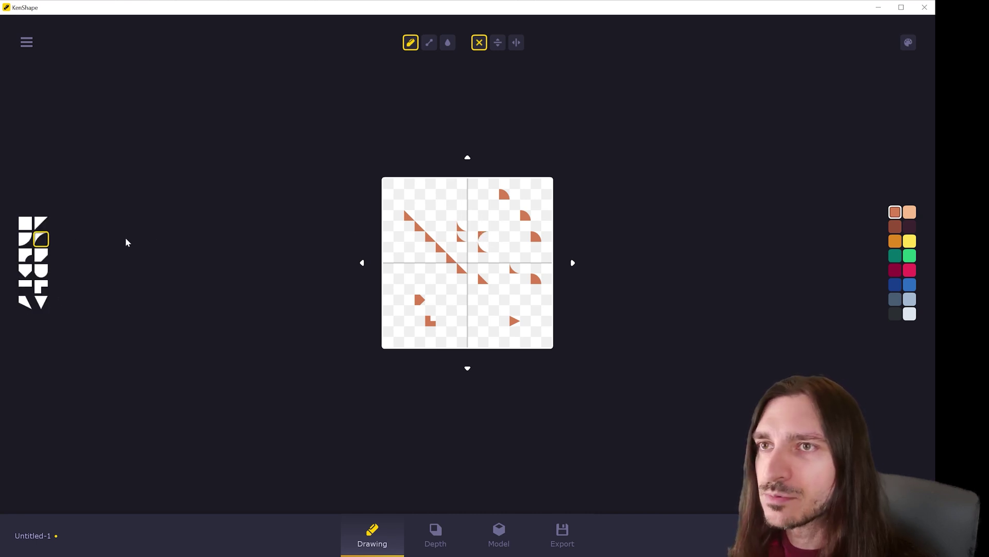
# - Build a circle near the canvas bottom from four rotated concave tiles
pyautogui.scroll(1, 44, 244)
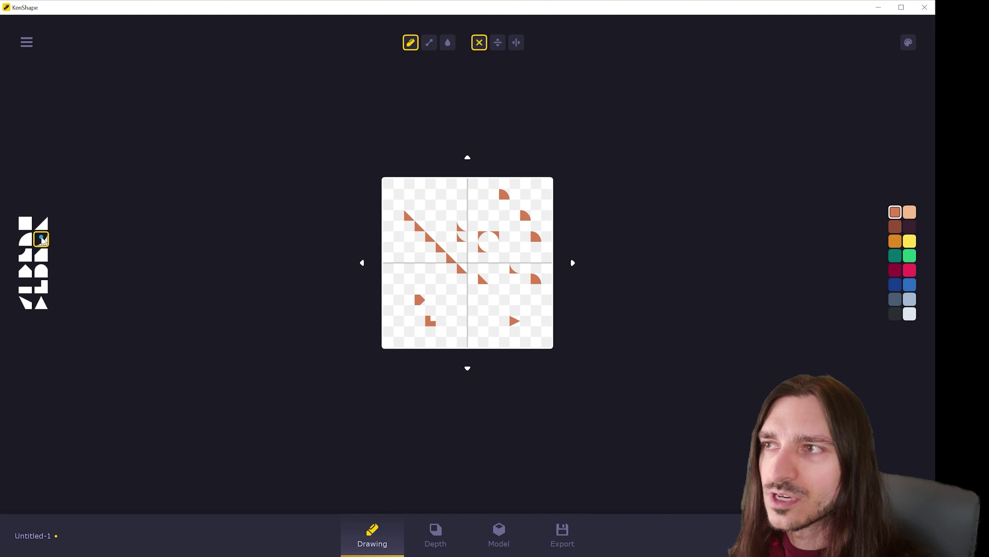
pyautogui.scroll(1, 42, 240)
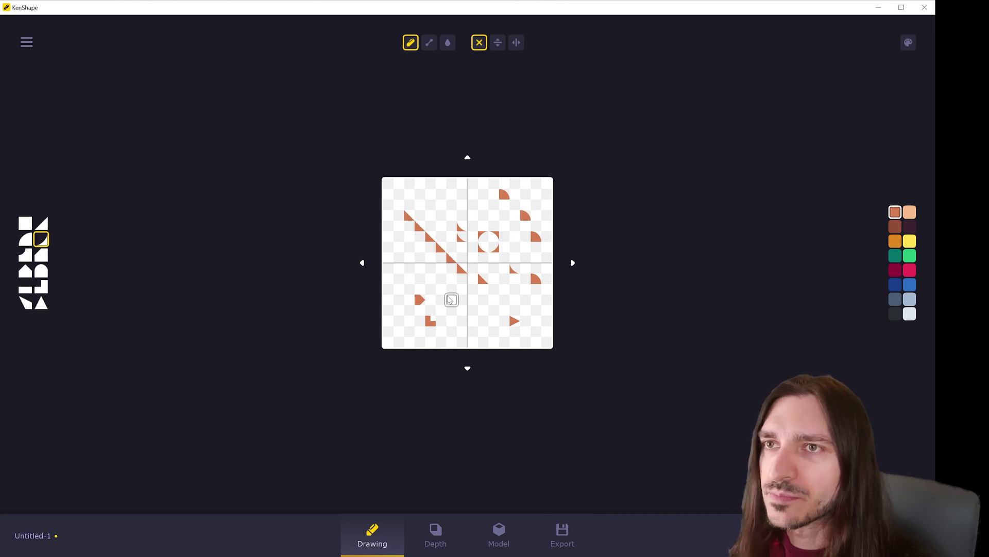
pyautogui.click(483, 321)
pyautogui.scroll(1, 473, 322)
pyautogui.click(473, 320)
pyautogui.scroll(1, 474, 329)
pyautogui.click(474, 332)
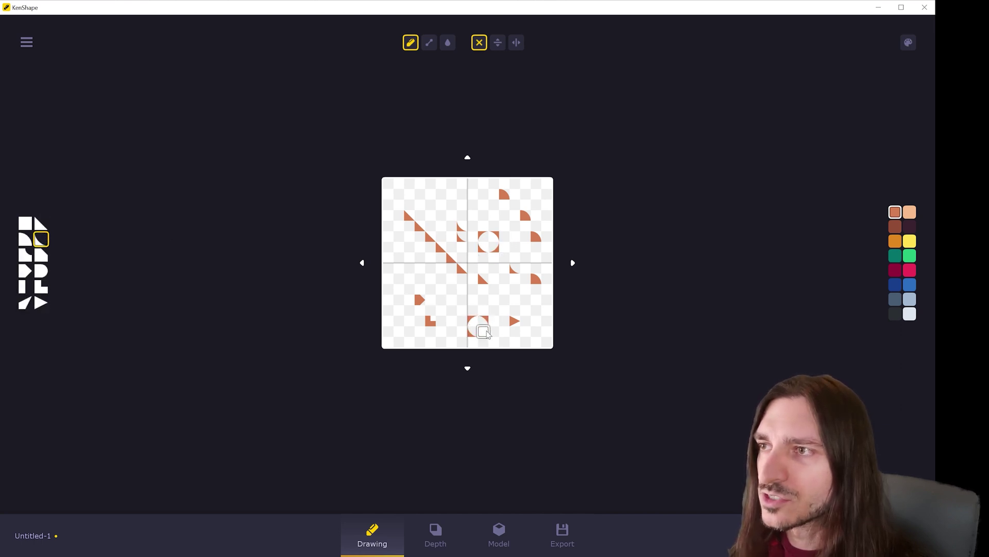
pyautogui.scroll(1, 475, 333)
pyautogui.click(483, 332)
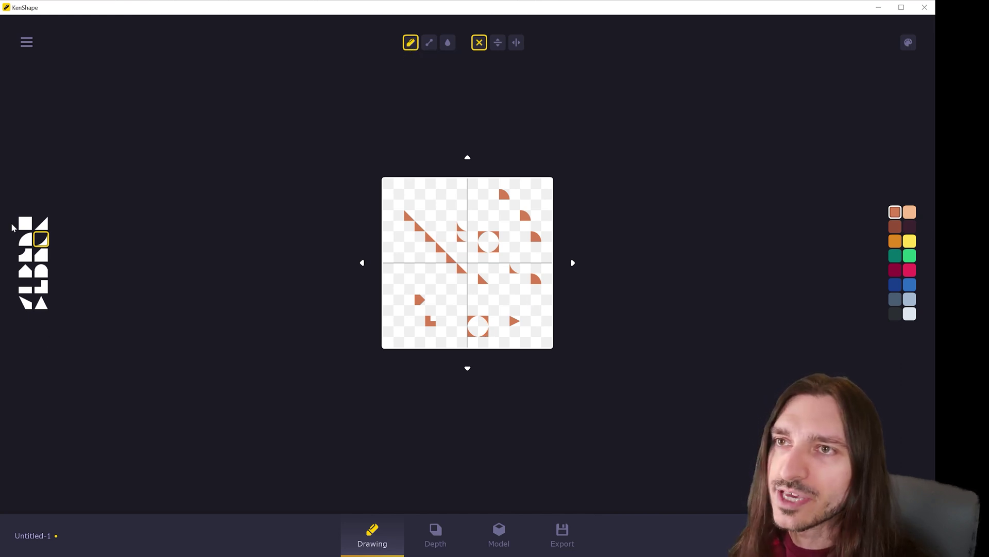
# - Draw lines of quarter-circle tiles along the top and down the left edge
pyautogui.click(429, 44)
pyautogui.moveTo(397, 194); pyautogui.dragTo(526, 192)
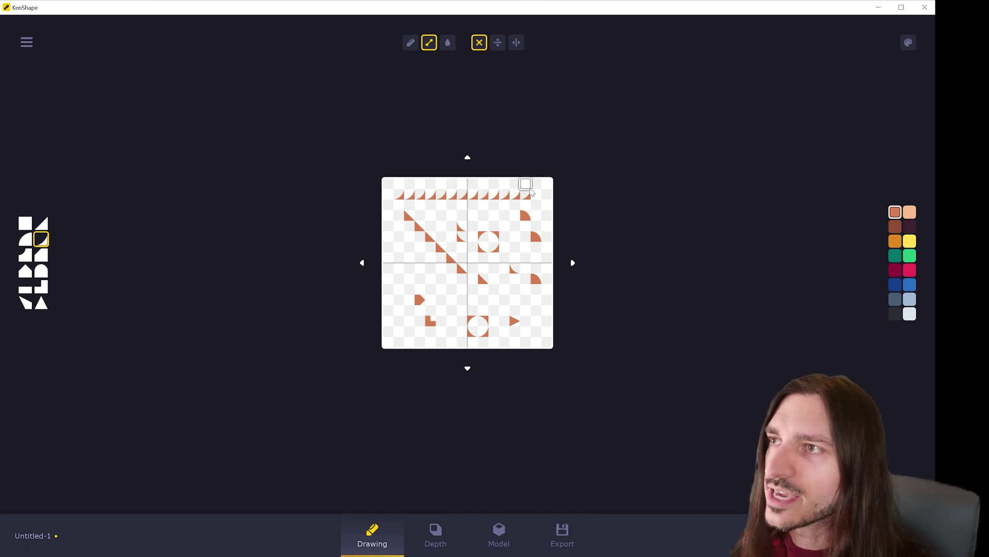
pyautogui.moveTo(399, 194); pyautogui.dragTo(526, 321)
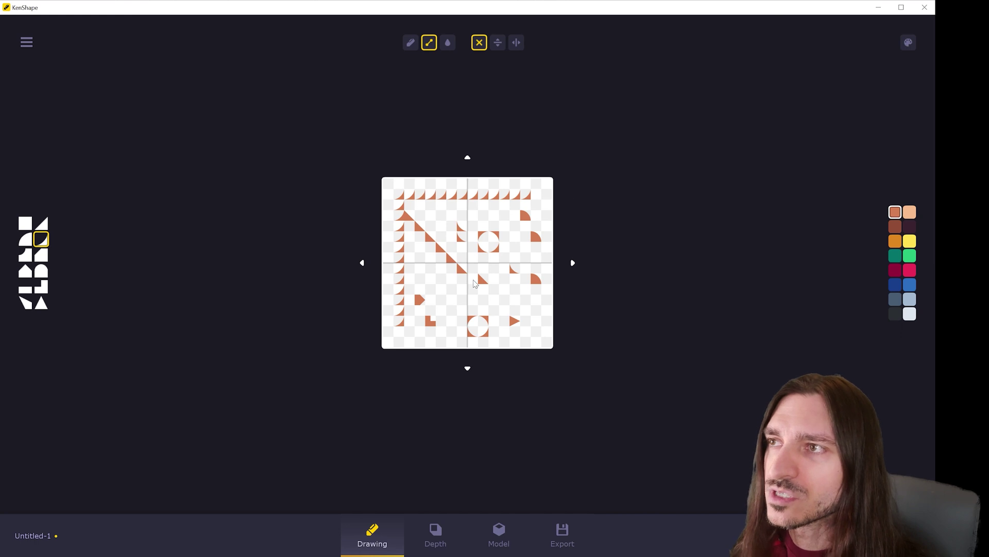
# - Flood-fill the empty background, first orange, then teal with the plain square tile
pyautogui.click(448, 43)
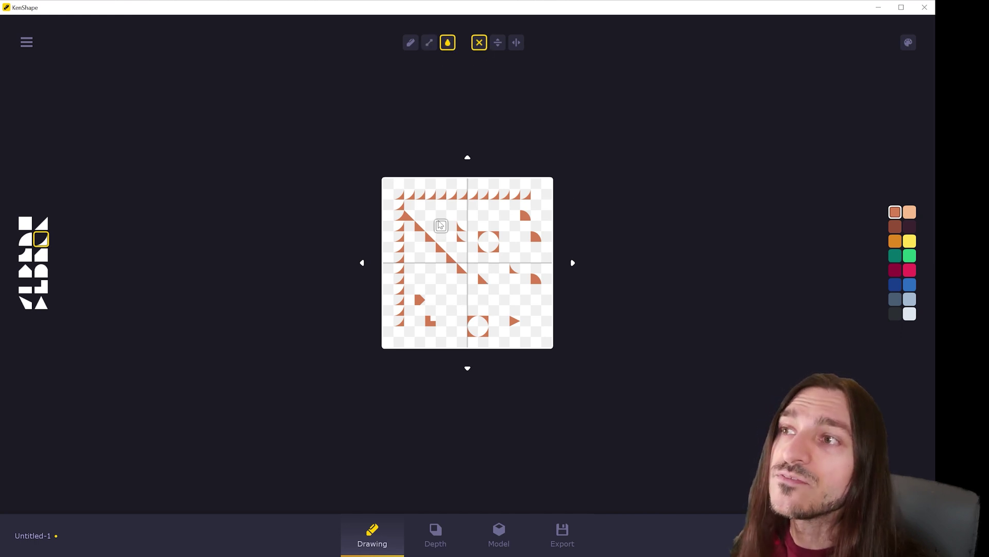
pyautogui.click(441, 225)
pyautogui.scroll(-1, 440, 219)
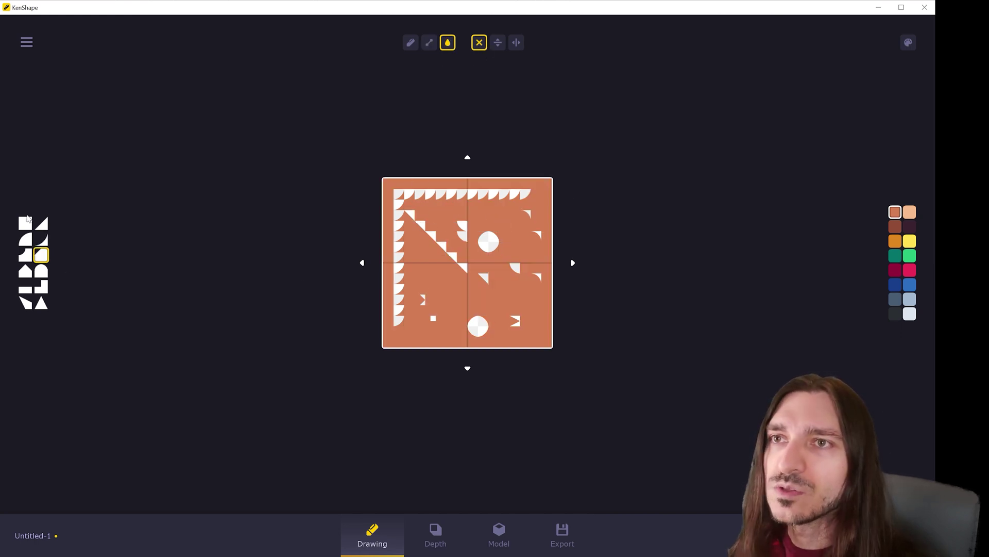
pyautogui.click(25, 222)
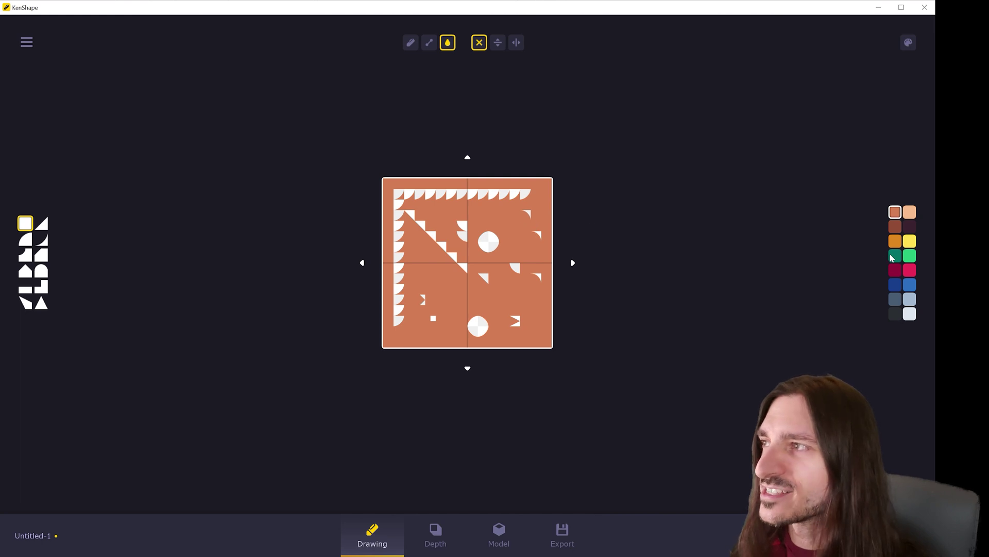
pyautogui.click(514, 265)
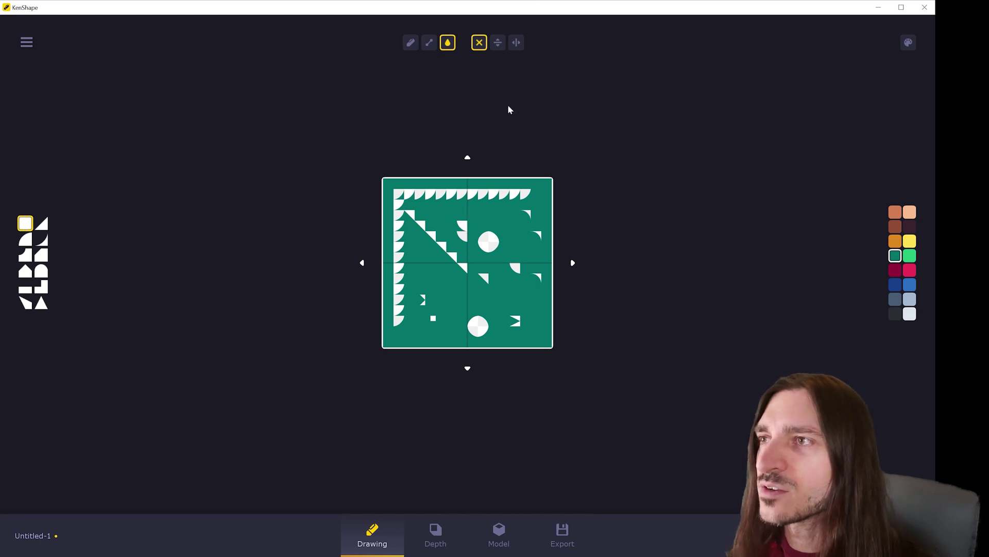
# - On a new canvas, draw a left-right mirrored dark teal arch extending to the edge
pyautogui.hotkey('ctrl', 'n')
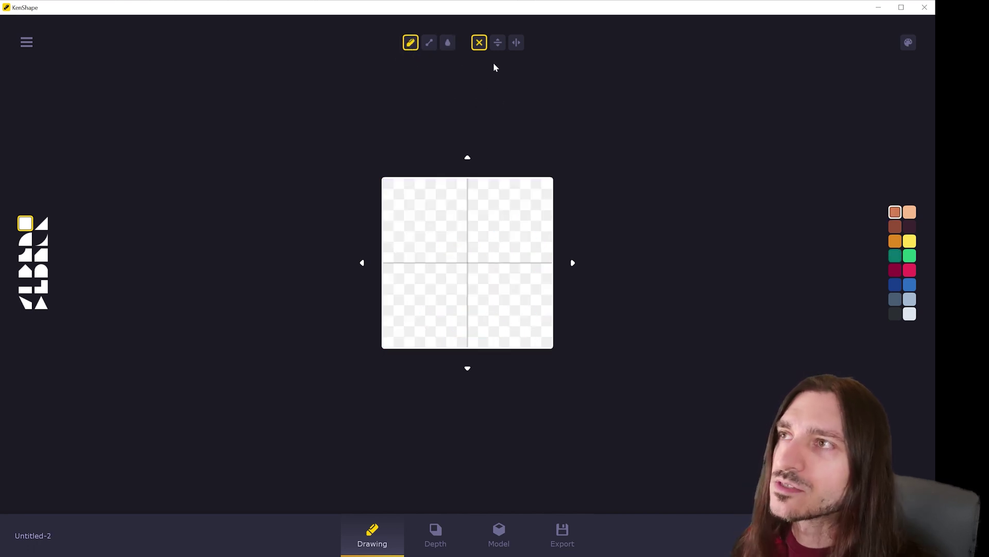
pyautogui.click(517, 43)
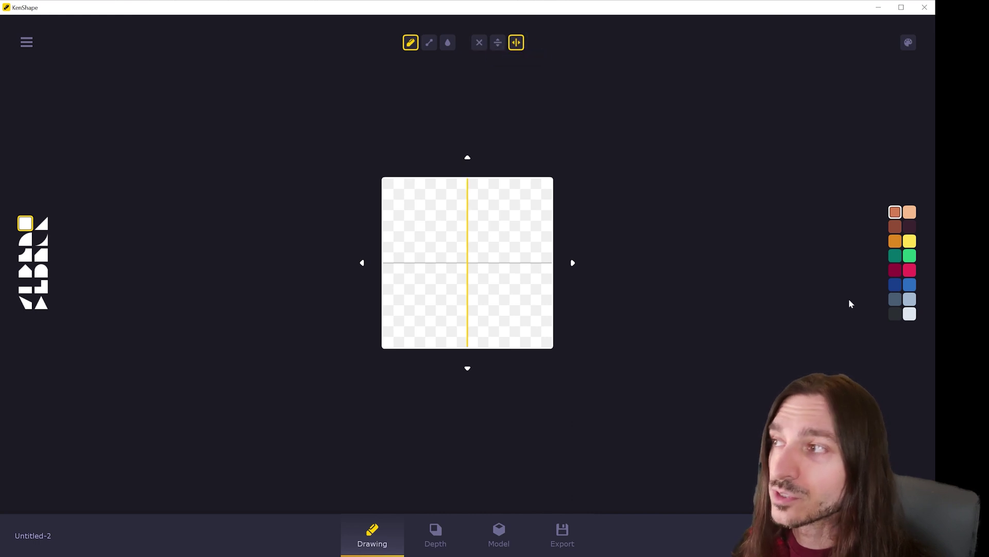
pyautogui.click(898, 258)
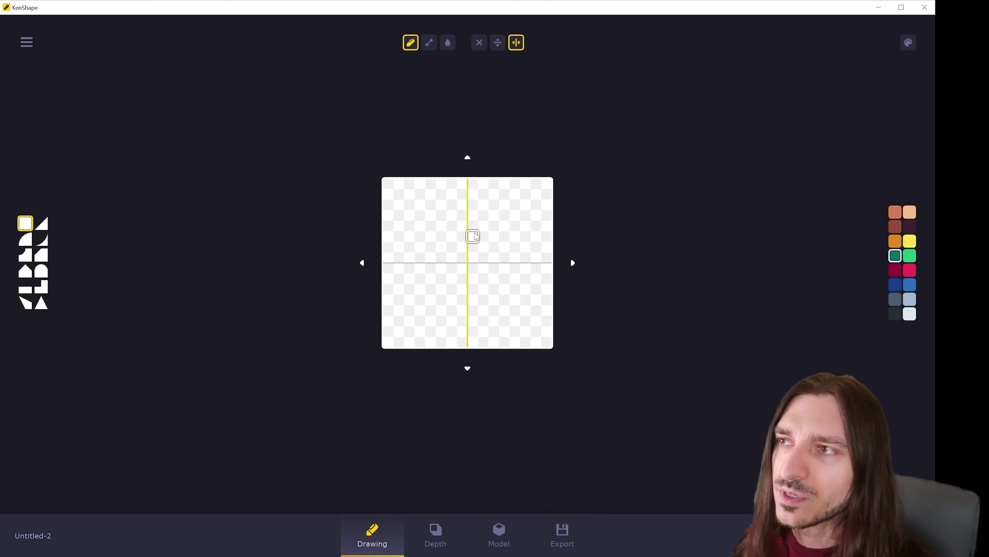
pyautogui.moveTo(475, 236)
pyautogui.mouseDown()
pyautogui.moveTo(489, 236)
pyautogui.moveTo(536, 282)
pyautogui.mouseUp()
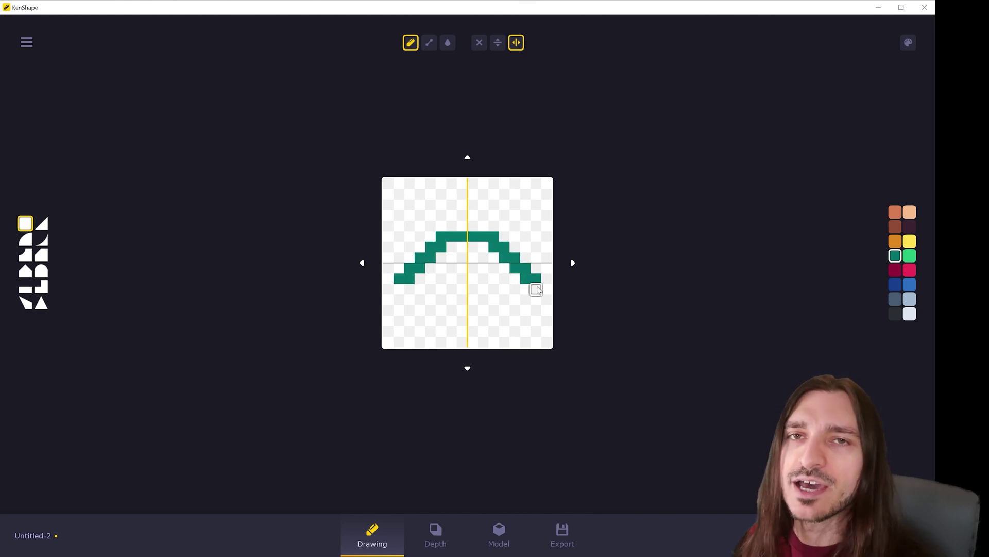
pyautogui.moveTo(451, 290); pyautogui.dragTo(389, 320)
# - Test top-bottom mirrored strokes, undo them, then start a new file, triggering the save prompt
pyautogui.click(480, 42)
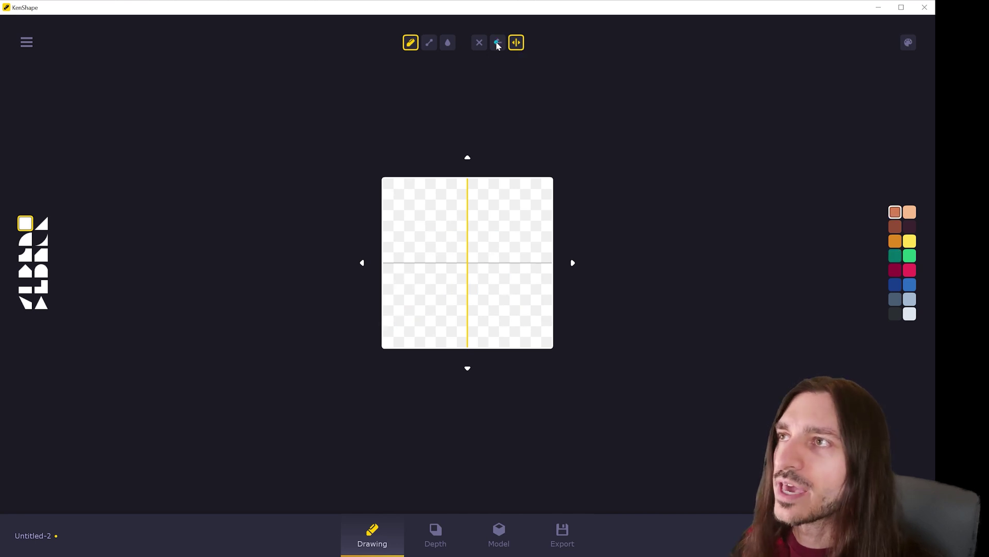
pyautogui.click(498, 42)
pyautogui.moveTo(430, 252)
pyautogui.mouseDown()
pyautogui.moveTo(518, 219)
pyautogui.moveTo(517, 240)
pyautogui.moveTo(536, 257)
pyautogui.mouseUp()
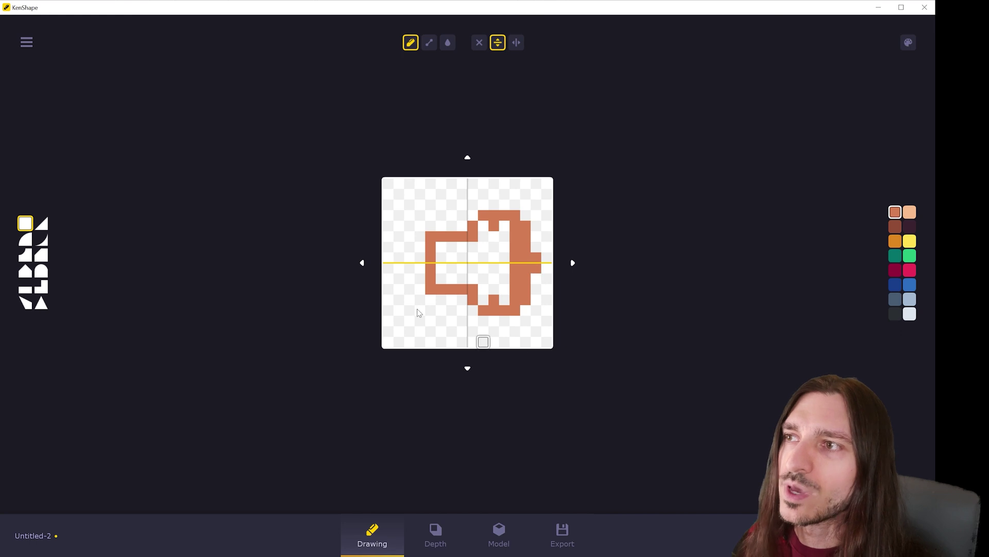
pyautogui.moveTo(441, 300); pyautogui.dragTo(396, 344)
pyautogui.hotkey('ctrl', 'z')
pyautogui.hotkey('ctrl', 'z')
pyautogui.hotkey('ctrl', 'z')
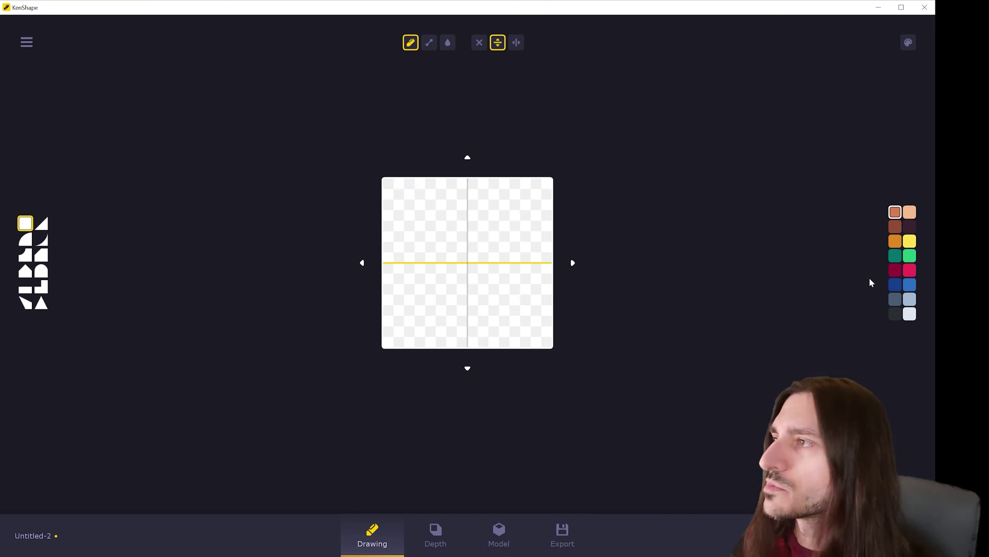
pyautogui.hotkey('ctrl', 'n')
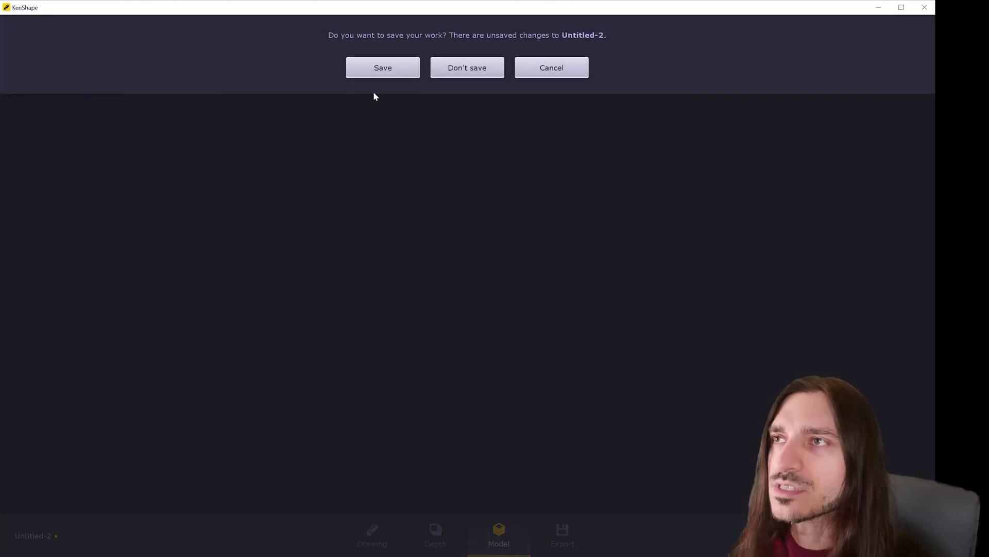
# - Discard the test drawing without saving and open bottle-potion.kenshape
pyautogui.click(466, 69)
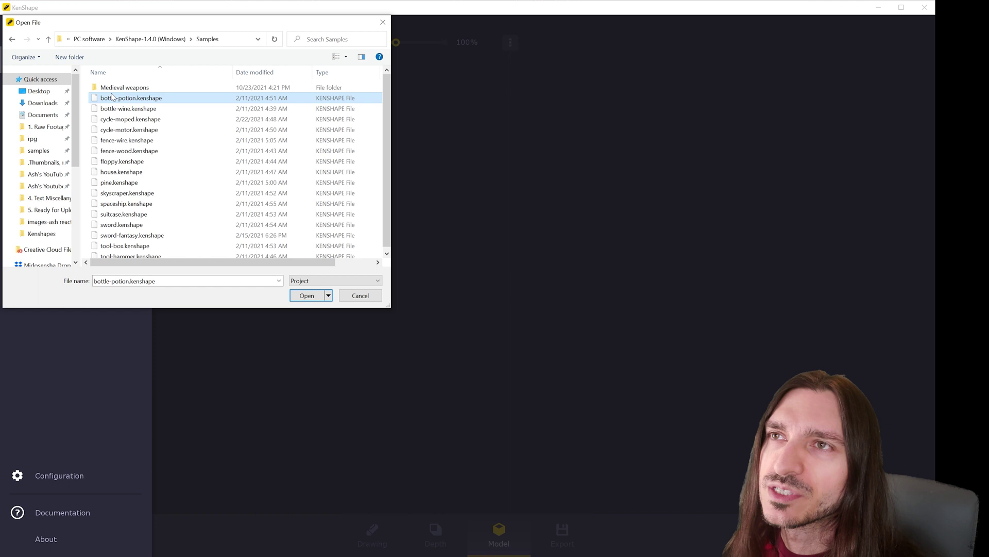
pyautogui.click(306, 296)
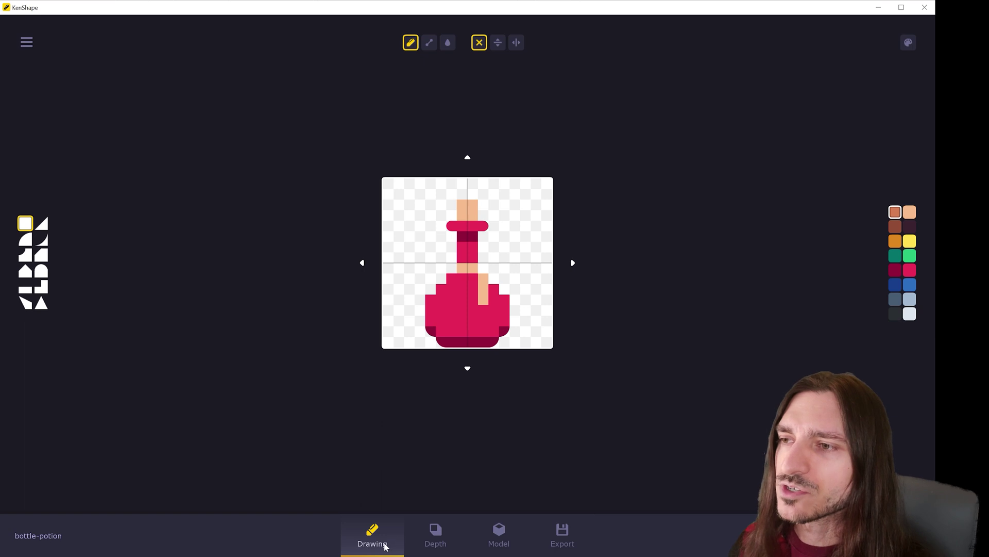
# - Show the potion's Depth tab, shrink and restore the 3D preview, and select depth 5
pyautogui.click(436, 535)
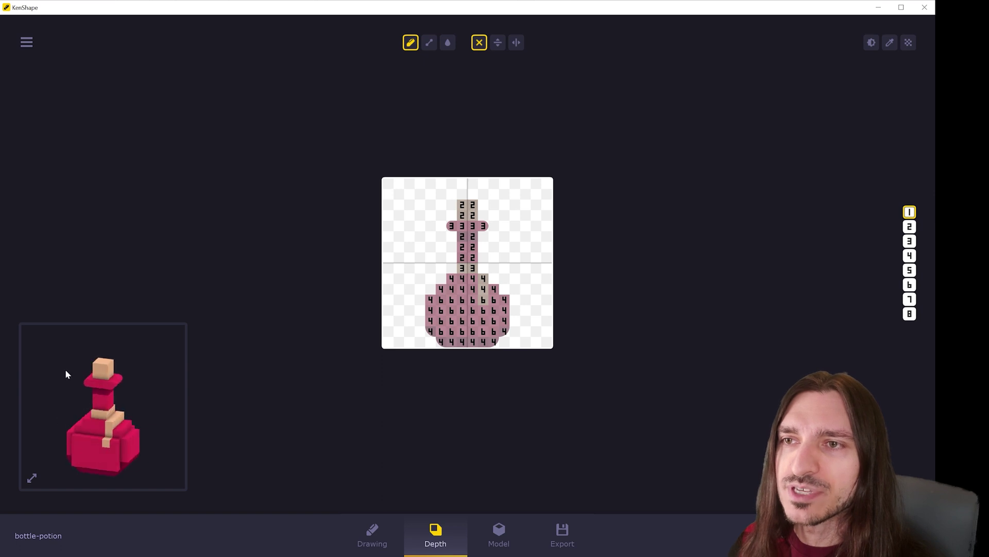
pyautogui.click(31, 478)
pyautogui.click(30, 478)
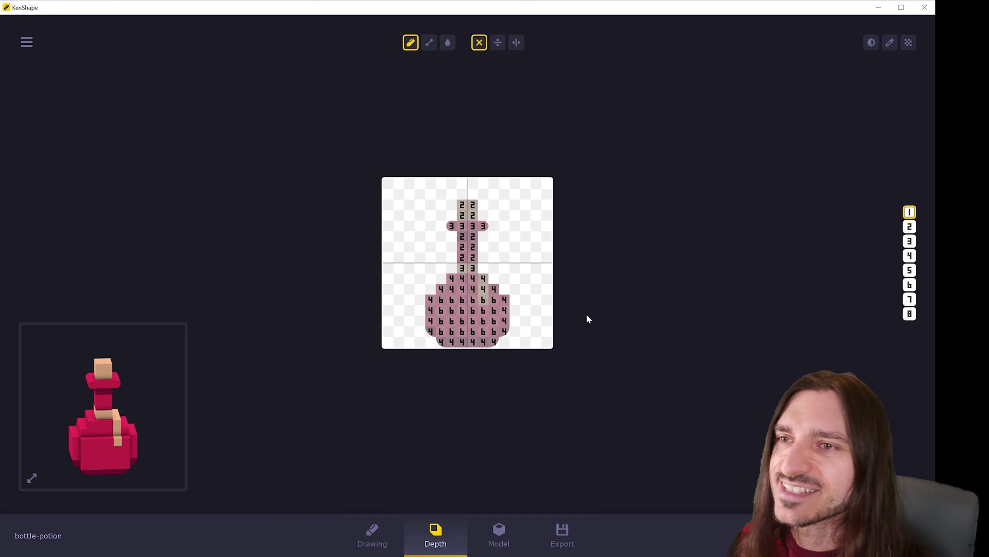
pyautogui.press('5')
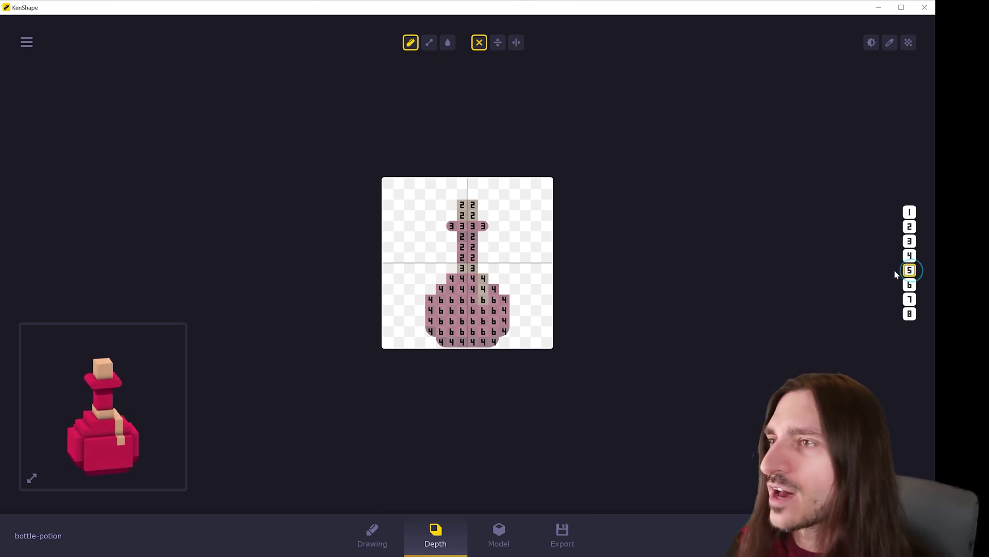
# - Paint the bottle's bottom row at depth 5, then repaint it at depth 3
pyautogui.click(441, 343)
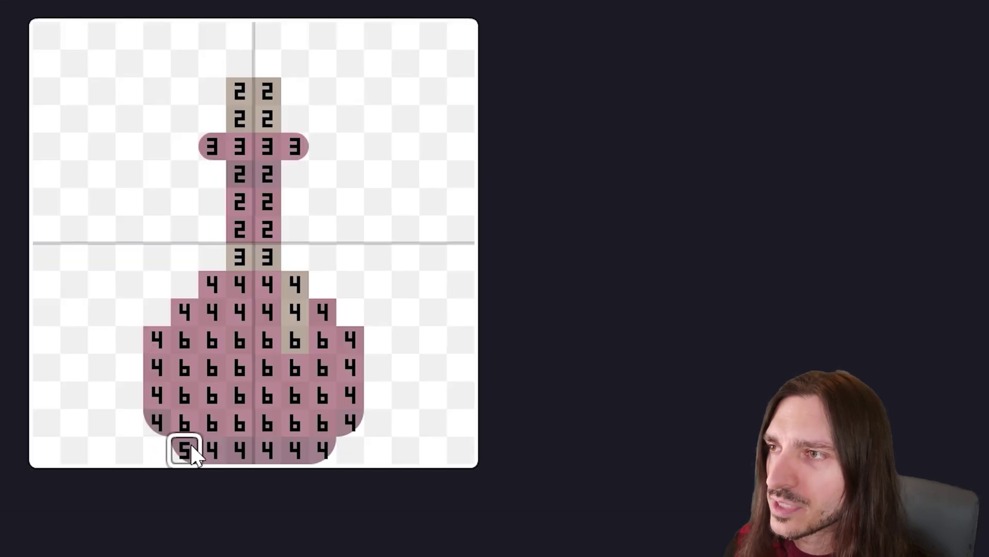
pyautogui.moveTo(195, 454); pyautogui.dragTo(322, 454)
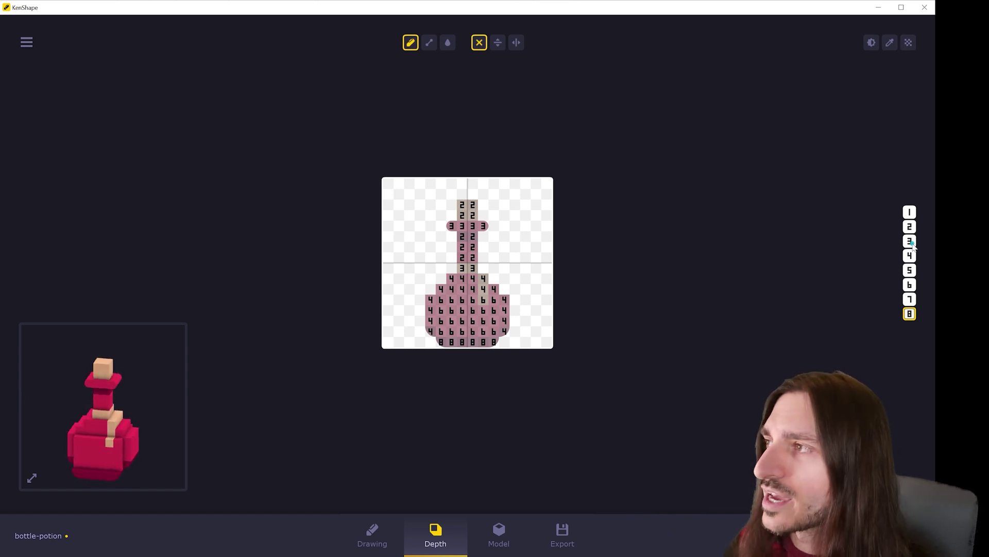
pyautogui.press('3')
pyautogui.click(440, 341)
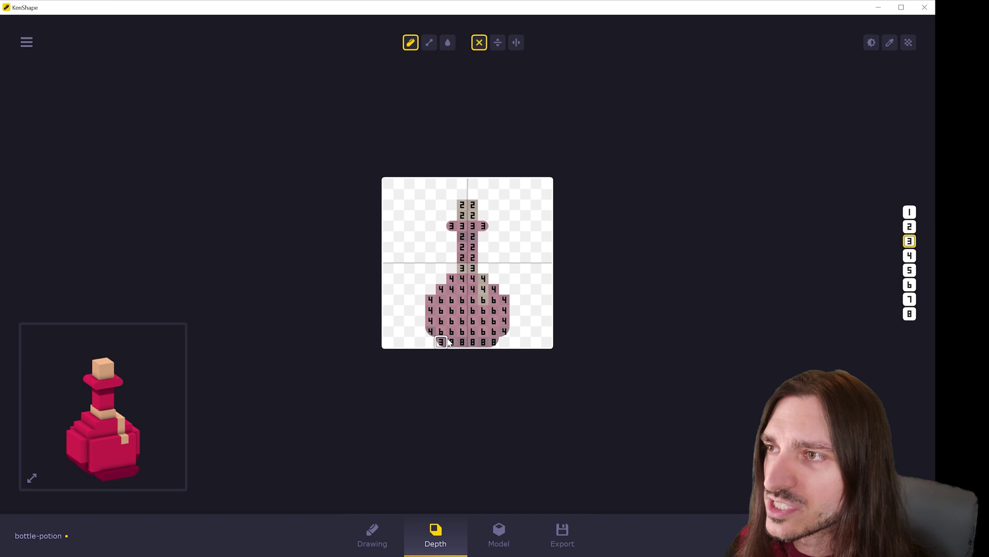
pyautogui.moveTo(440, 341); pyautogui.dragTo(494, 343)
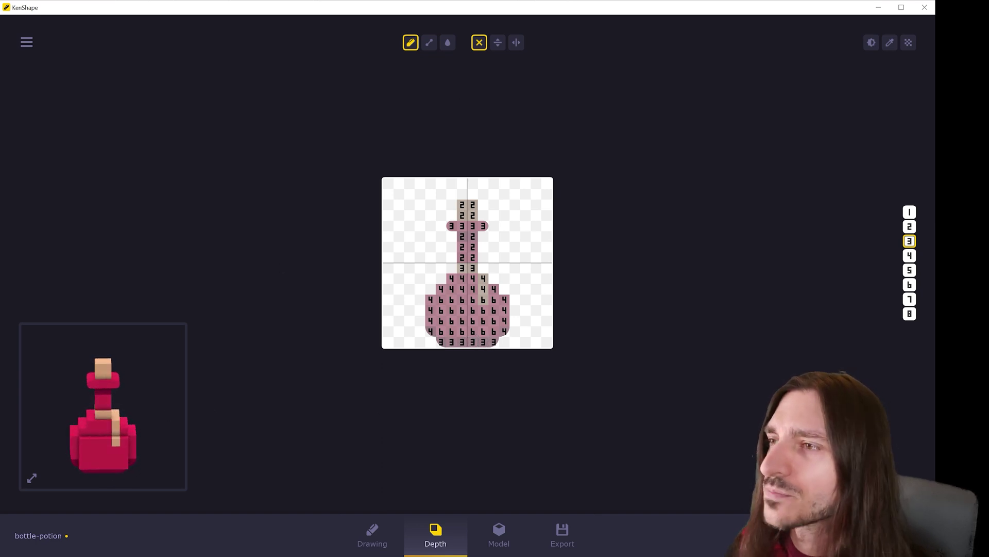
# - Fill the bottle body's inner cells with depth 2
pyautogui.press('2')
pyautogui.press('f')
pyautogui.click(460, 321)
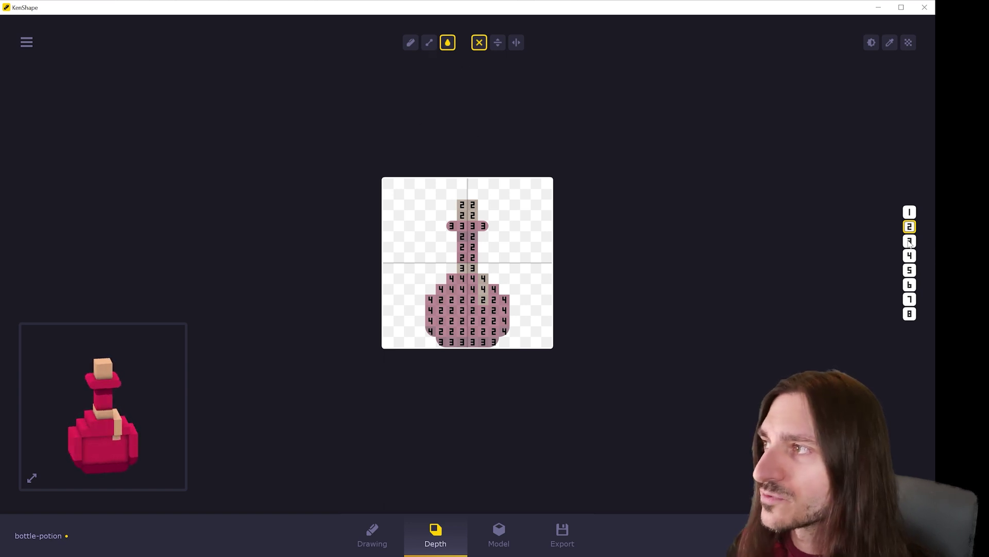
# - Refill the bottle body at depth 6, then request auto-generated depth, raising the overwrite warning
pyautogui.click(910, 271)
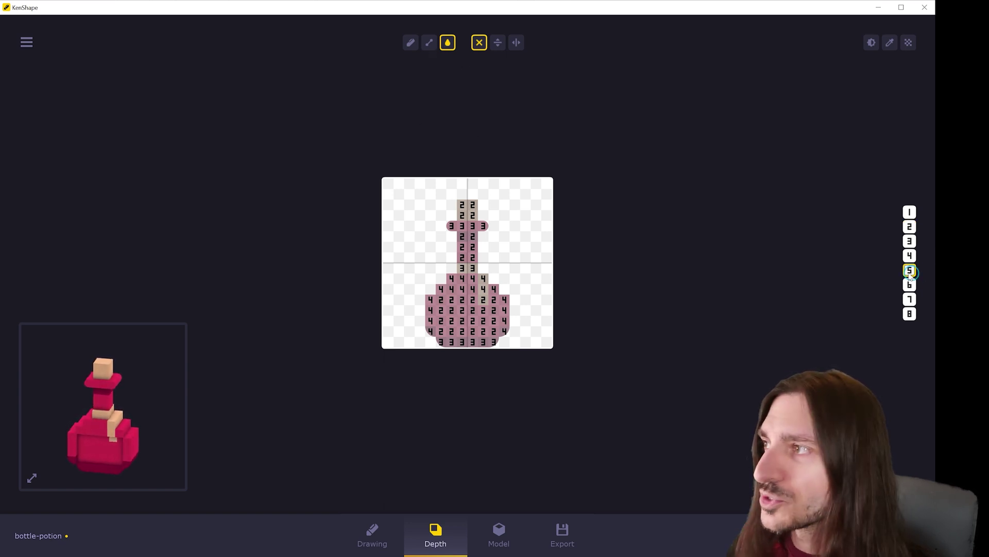
pyautogui.click(471, 322)
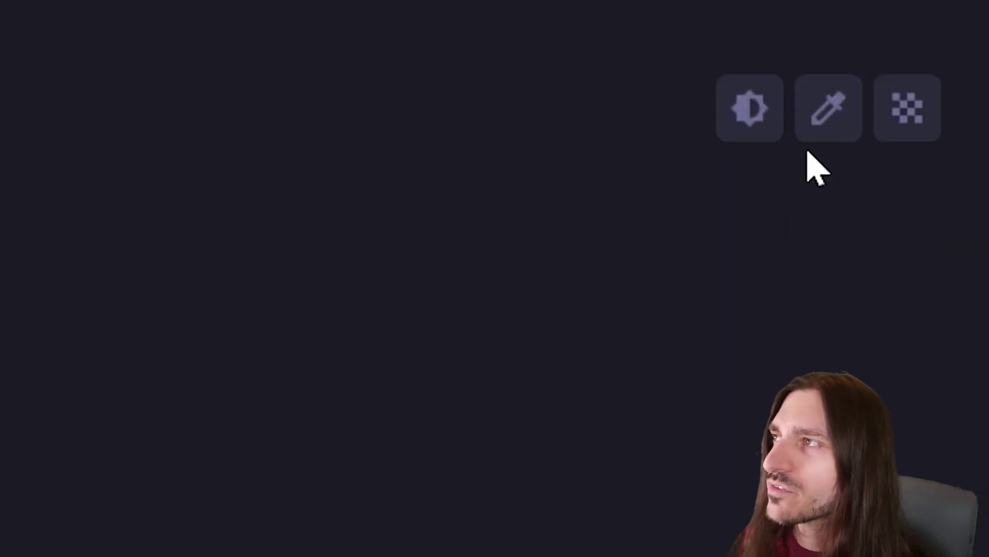
pyautogui.click(901, 132)
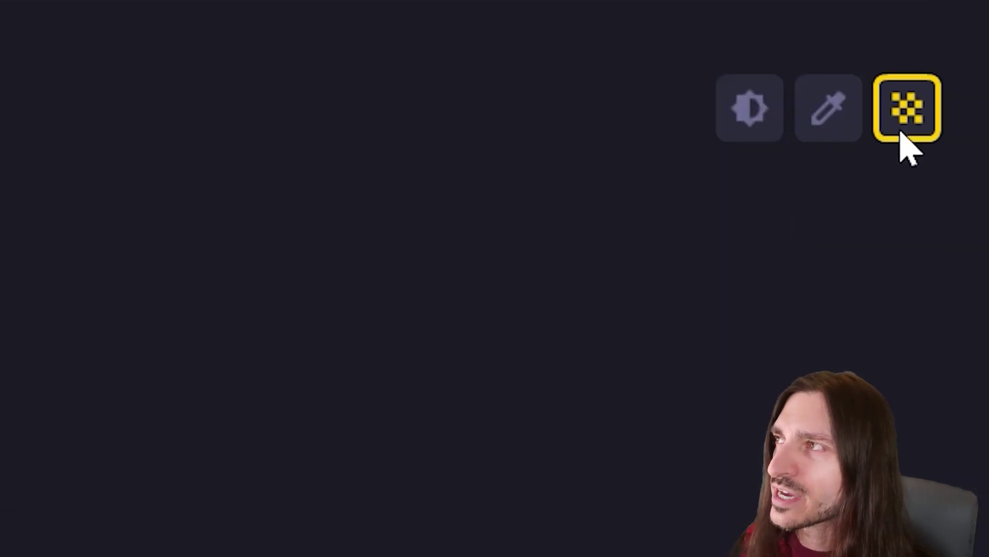
pyautogui.click(735, 126)
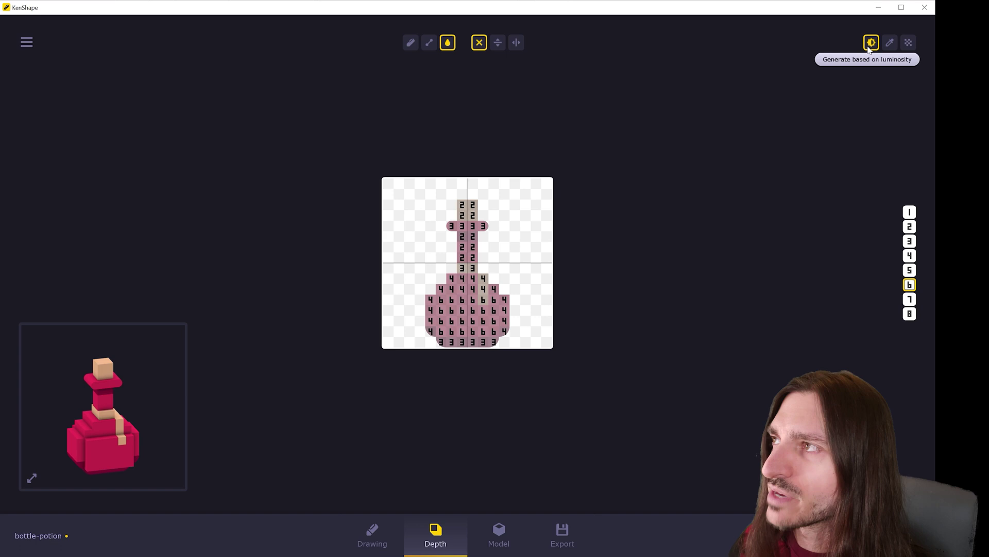
pyautogui.click(822, 116)
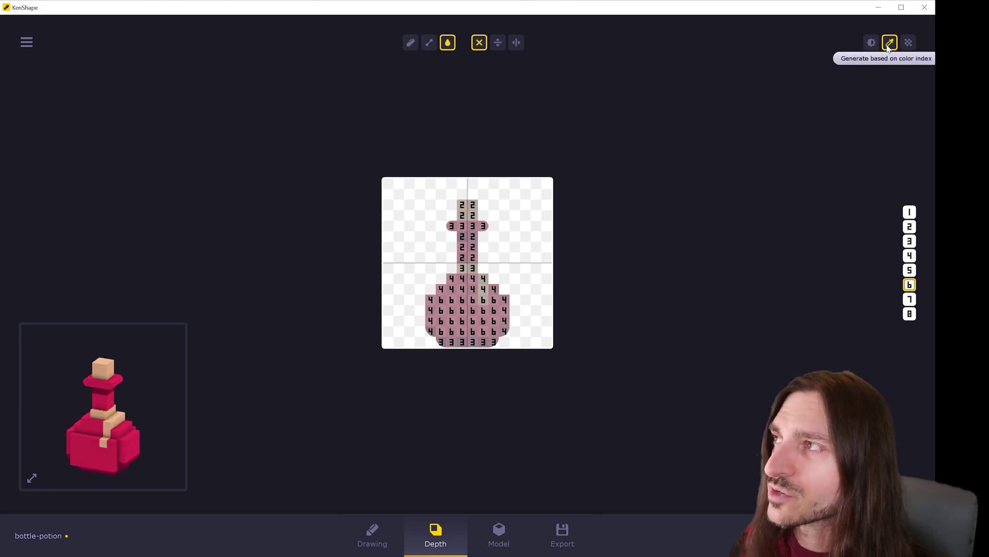
pyautogui.click(907, 44)
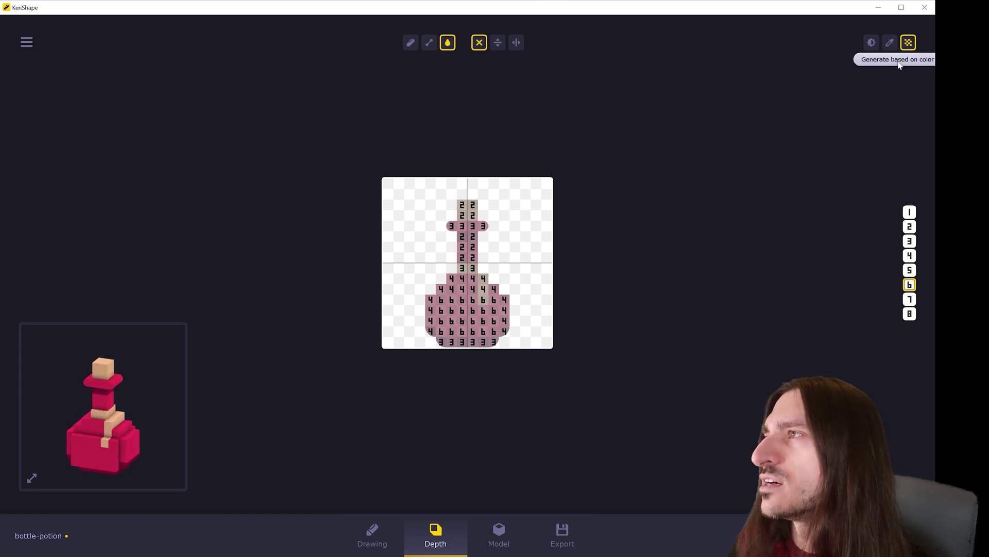
pyautogui.click(871, 43)
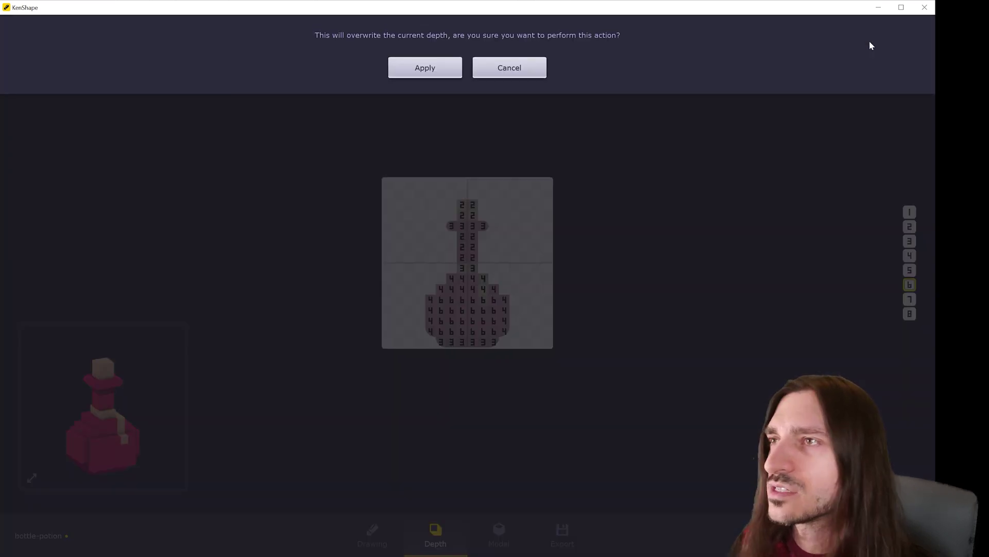
# - Apply luminosity-based depth generation, then regenerate depth from the colour index
pyautogui.click(441, 71)
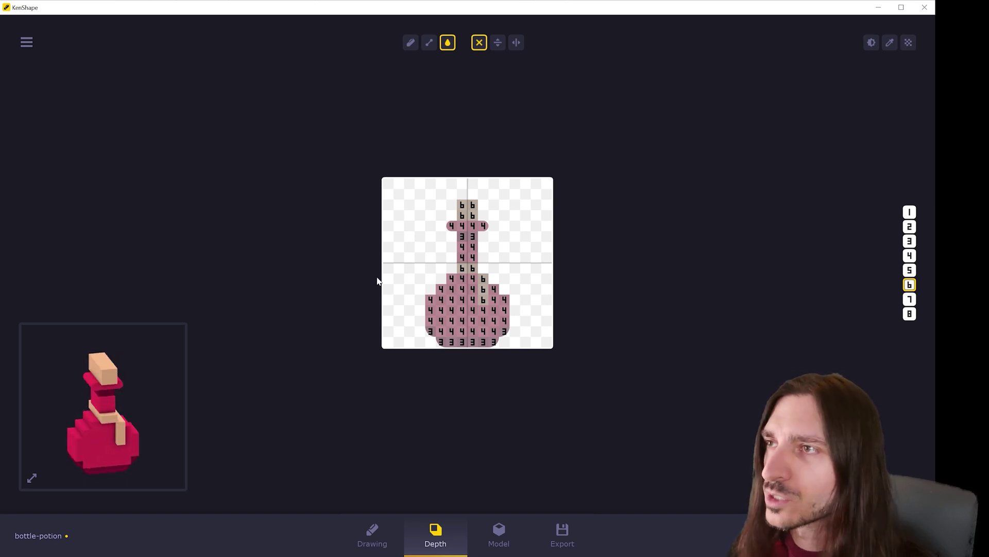
pyautogui.click(871, 43)
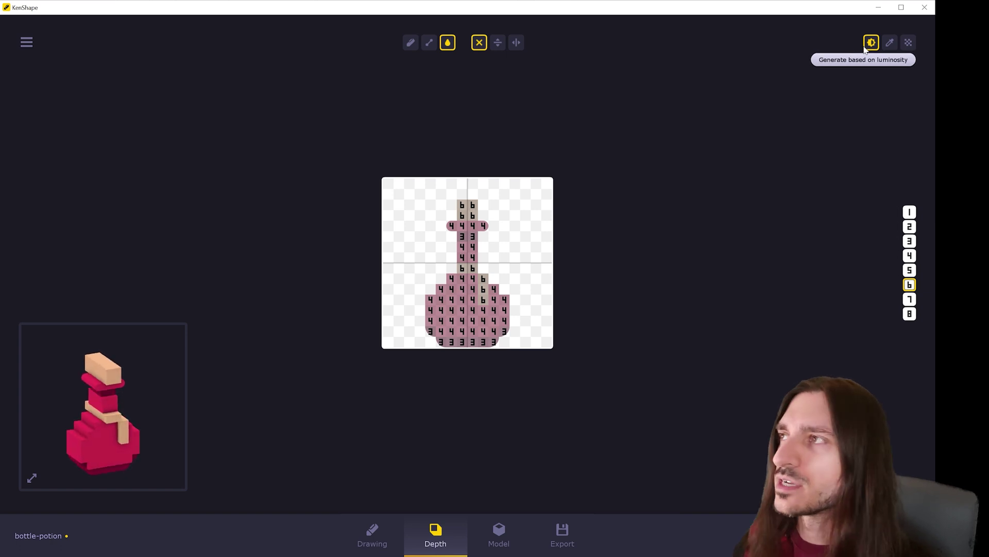
pyautogui.click(892, 45)
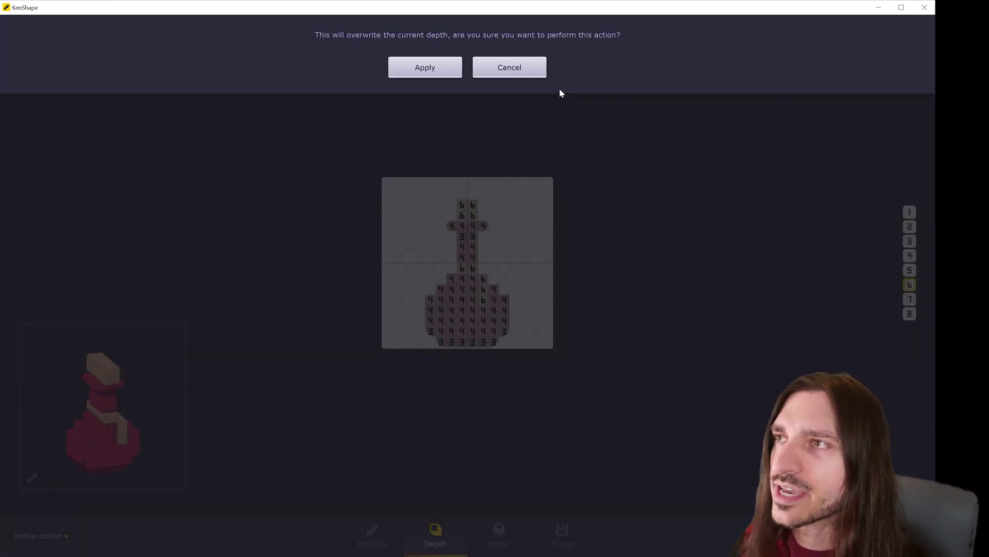
pyautogui.click(425, 69)
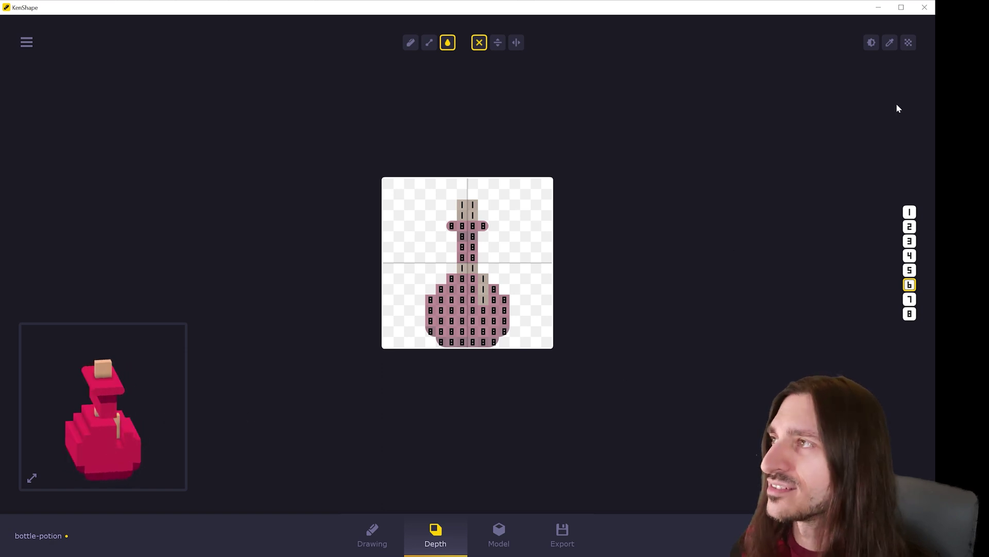
# - Generate colour-based depth twice, then finish with luminosity-based depth: cork 6, body 4, bottom 3
pyautogui.click(909, 42)
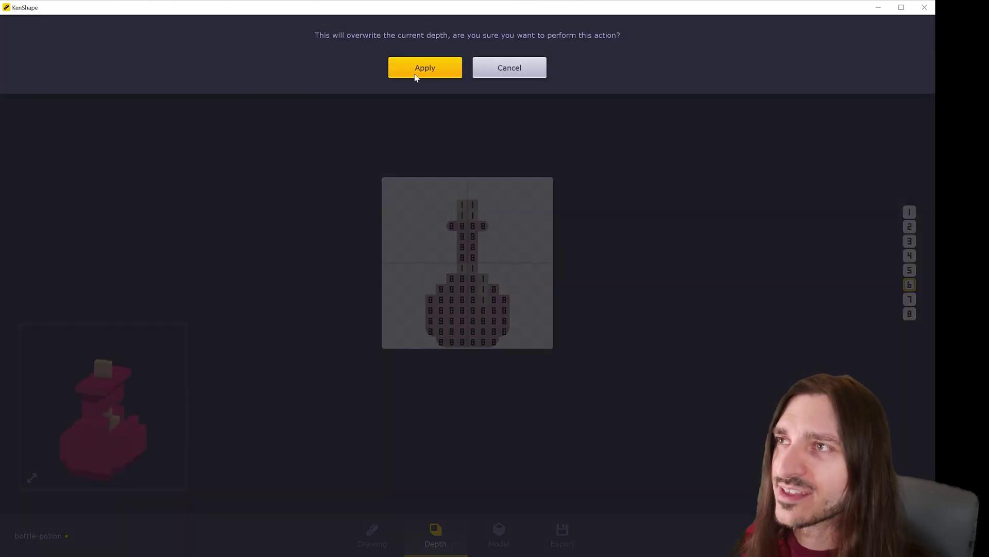
pyautogui.click(419, 70)
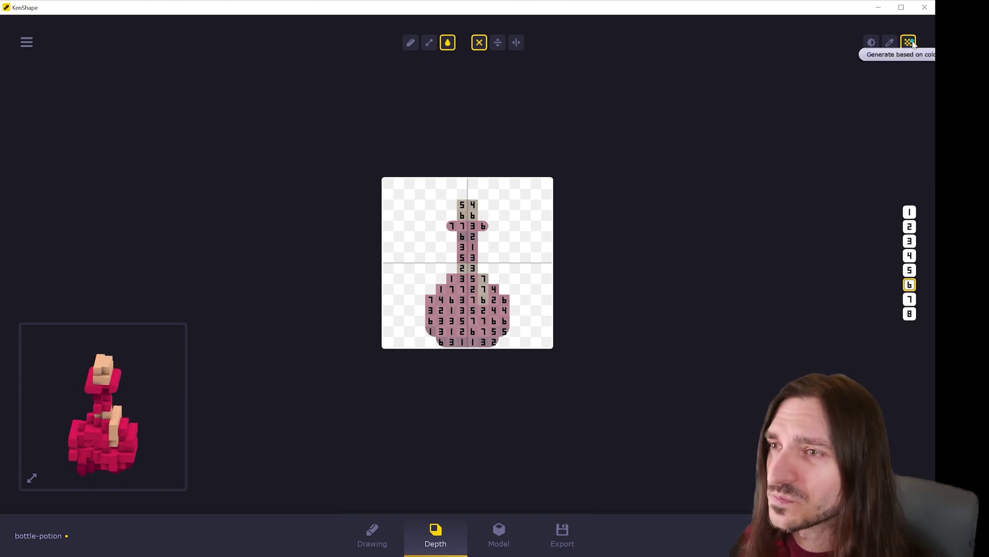
pyautogui.click(908, 42)
pyautogui.click(442, 69)
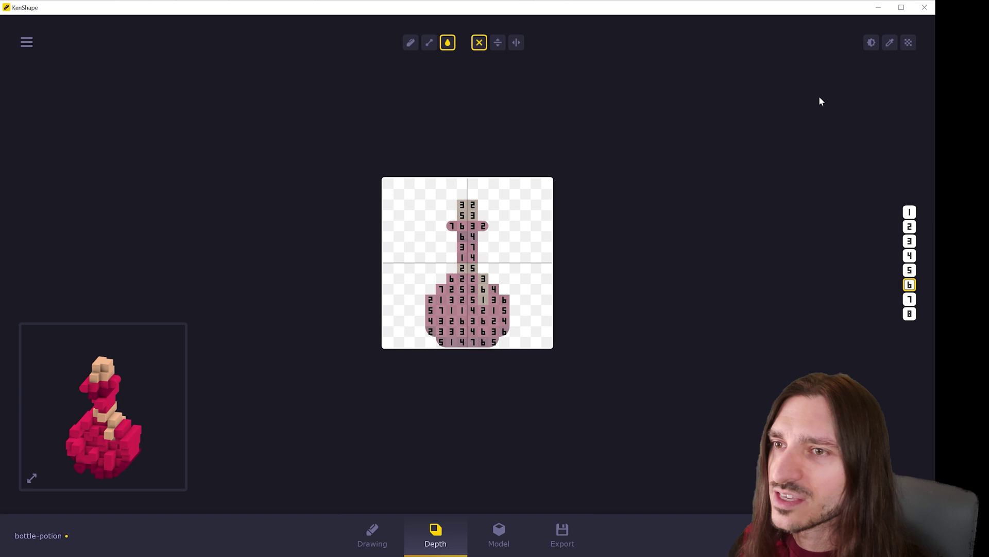
pyautogui.click(871, 42)
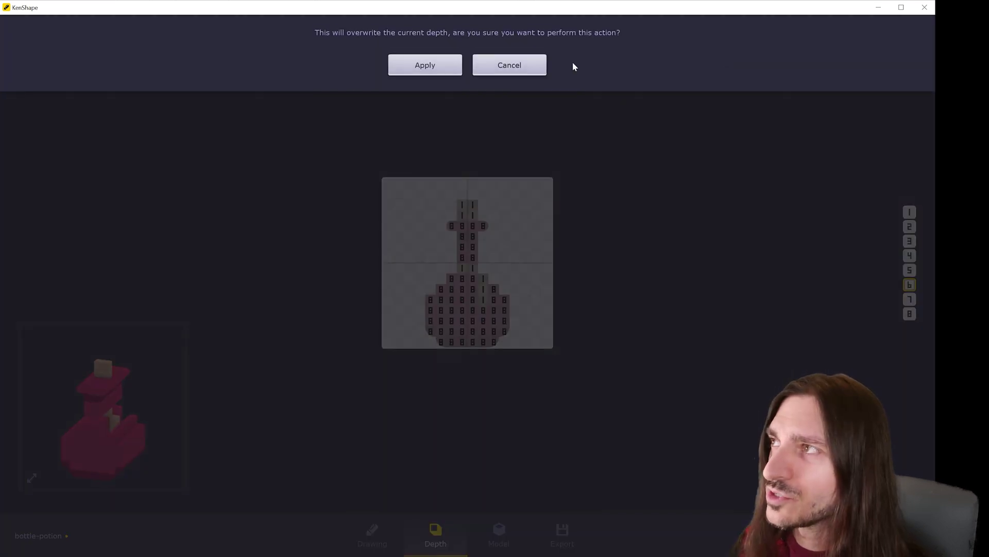
pyautogui.click(424, 68)
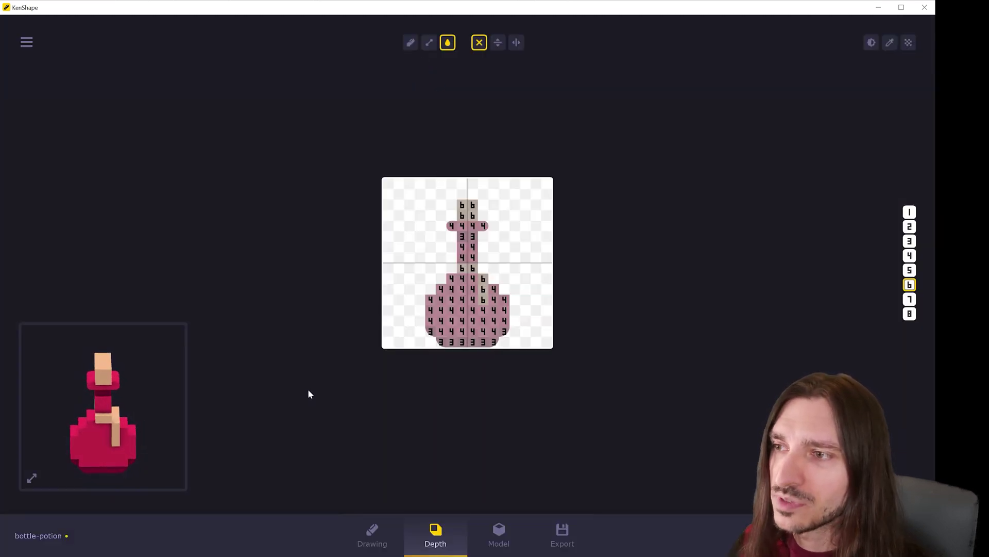
# - Fill the potion's top neck cells at depth 2, then rotate the resulting 3D model
pyautogui.press('2')
pyautogui.click(468, 211)
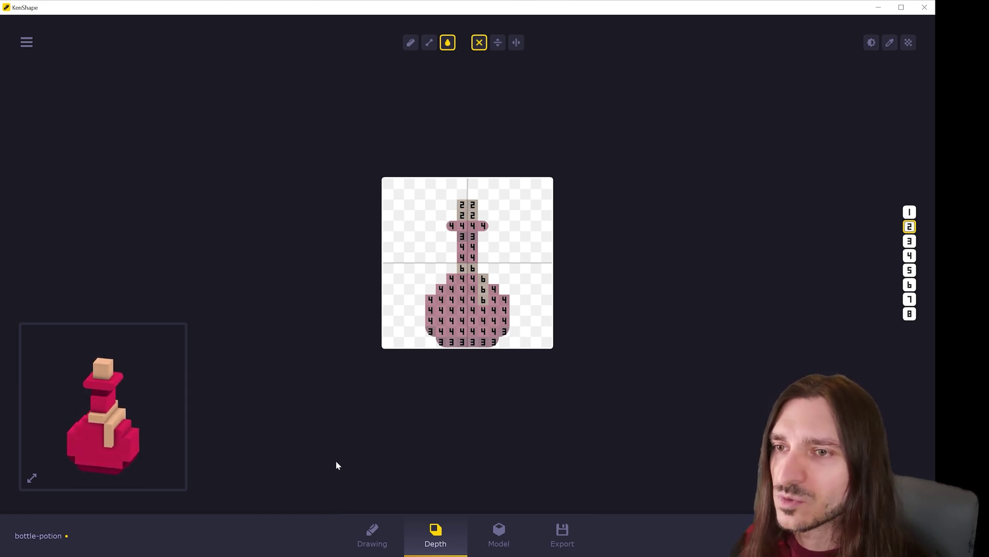
pyautogui.click(499, 535)
pyautogui.moveTo(449, 305); pyautogui.dragTo(500, 305)
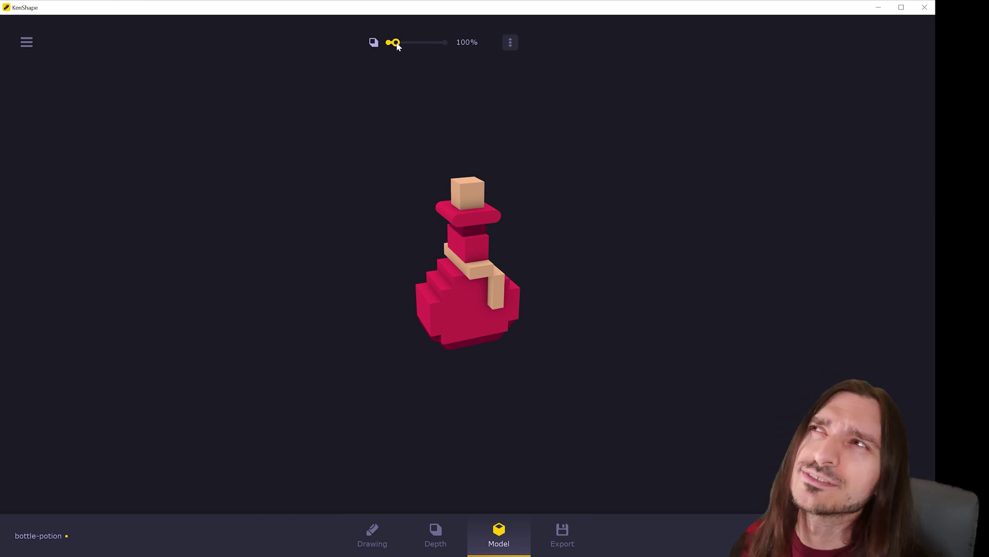
# - Stretch the potion's depth scale to 400% and orbit the model to inspect it
pyautogui.moveTo(397, 45); pyautogui.dragTo(461, 49)
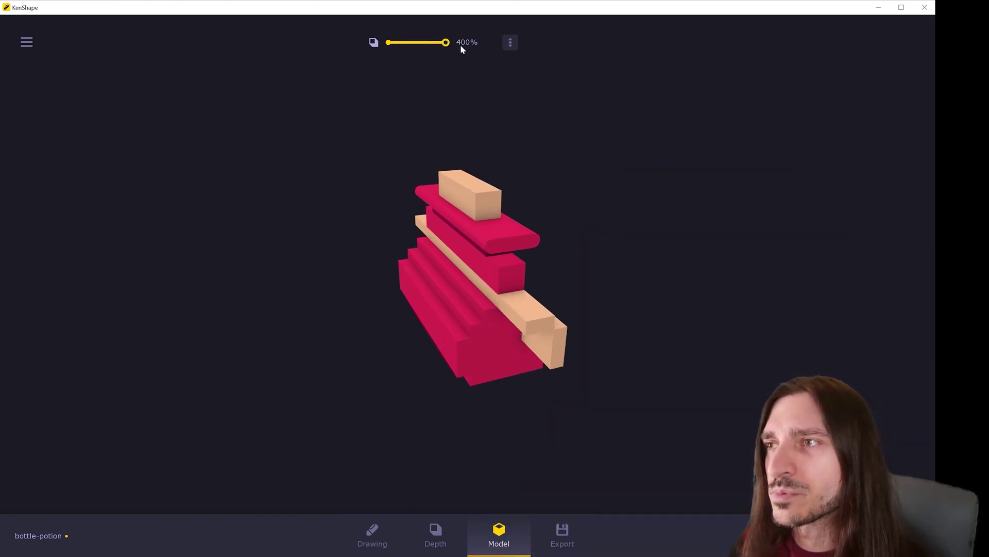
pyautogui.moveTo(546, 258); pyautogui.dragTo(629, 268)
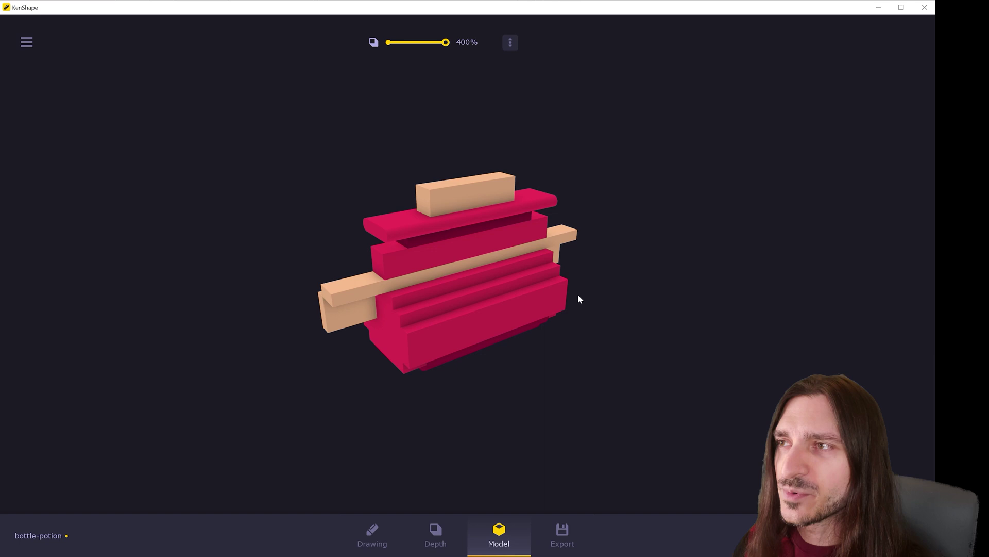
pyautogui.moveTo(578, 299); pyautogui.dragTo(534, 283)
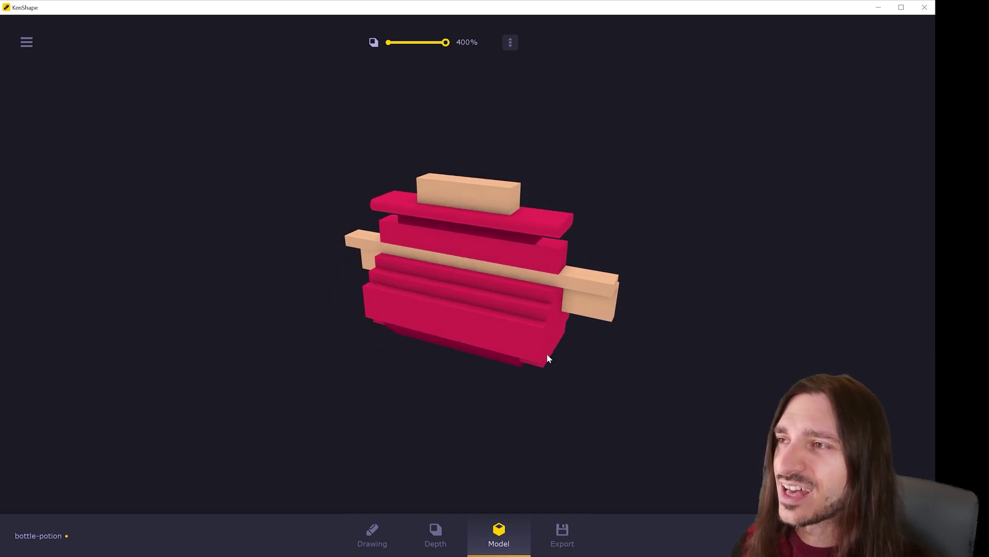
pyautogui.moveTo(547, 357); pyautogui.dragTo(469, 287)
# - Bring the depth scale down to 50%, then settle it at 100%
pyautogui.click(440, 541)
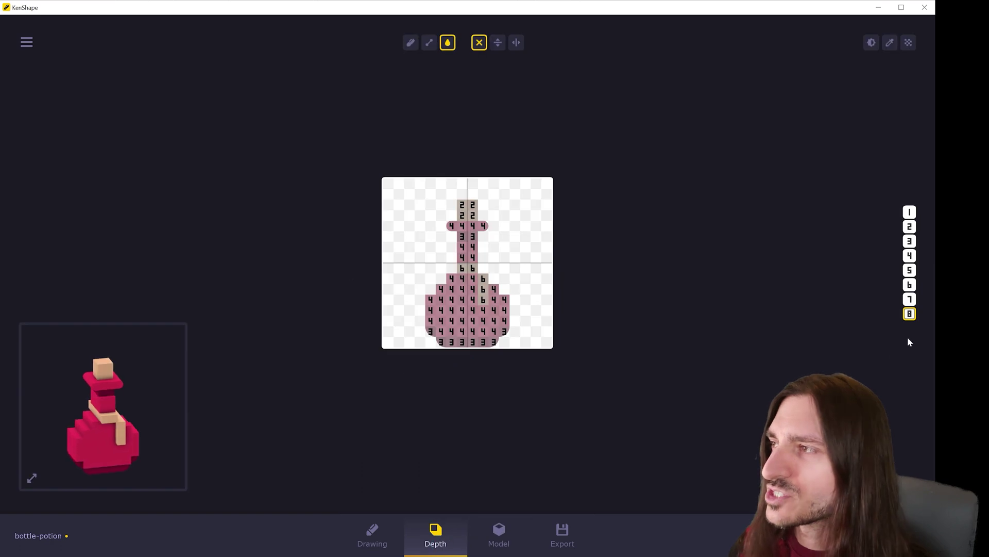
pyautogui.click(507, 528)
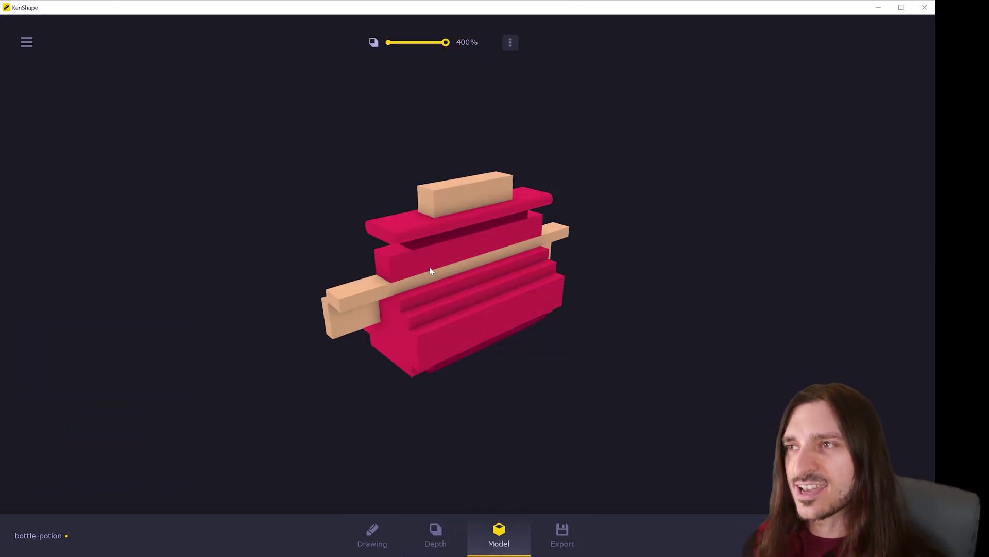
pyautogui.moveTo(446, 43); pyautogui.dragTo(374, 44)
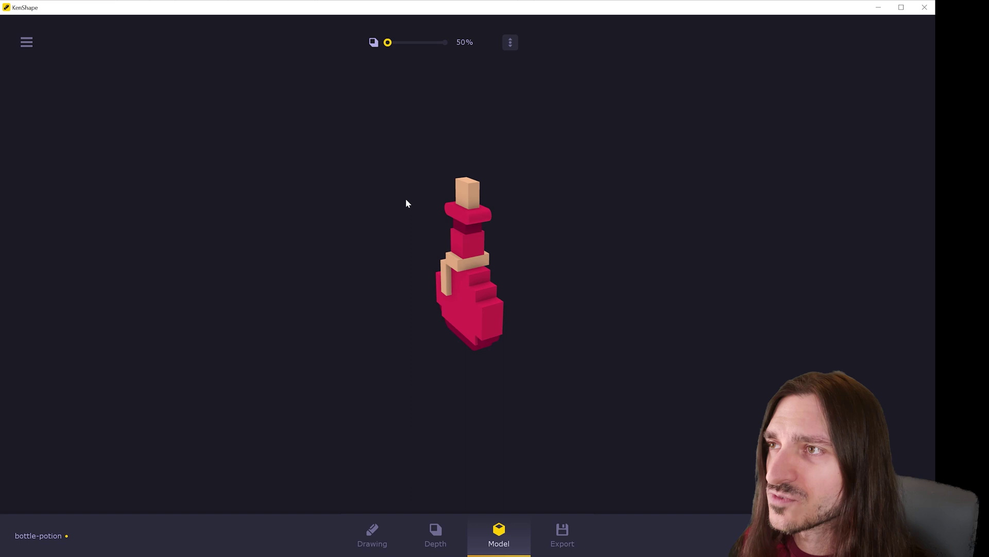
pyautogui.moveTo(389, 44); pyautogui.dragTo(398, 43)
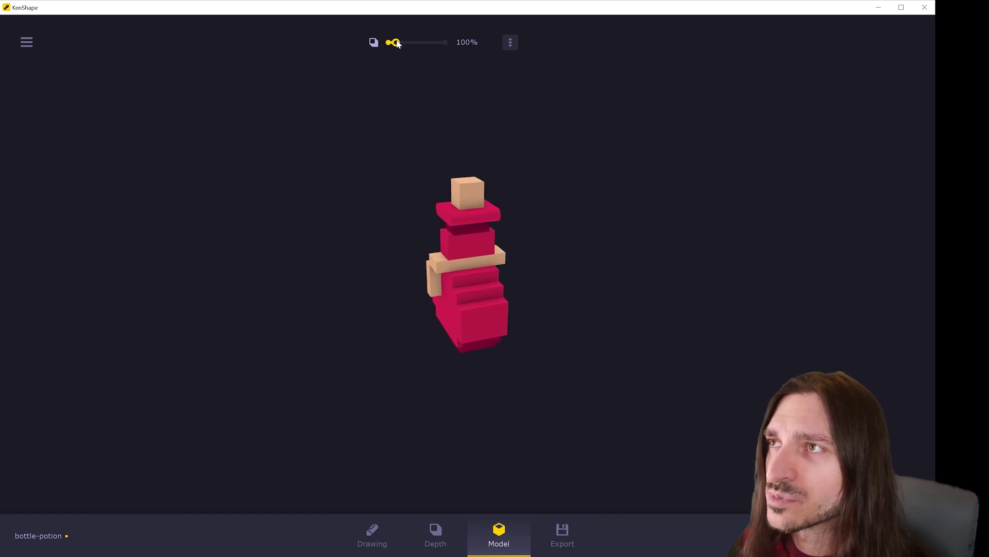
# - Cycle the parts through each depth alignment option and view the bottle from the side
pyautogui.click(510, 42)
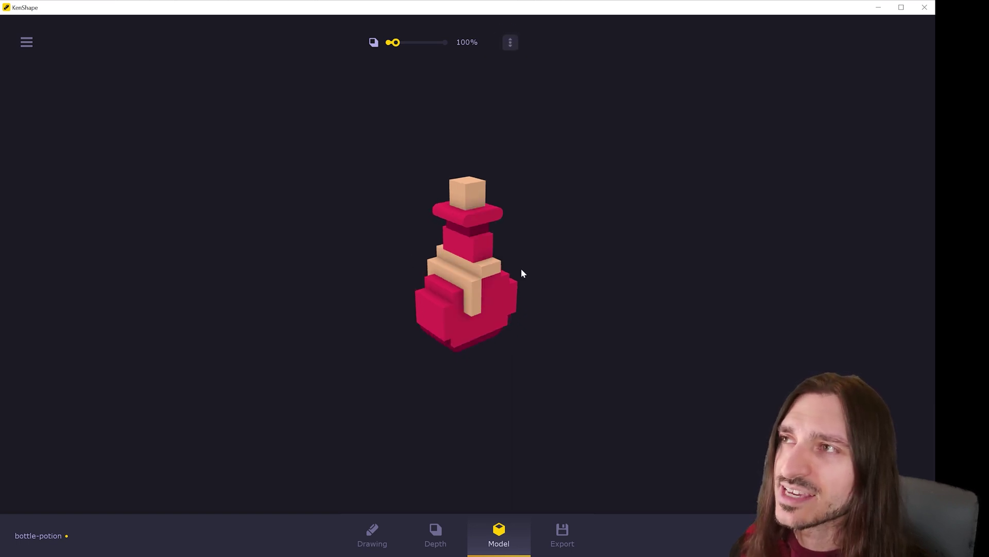
pyautogui.click(514, 45)
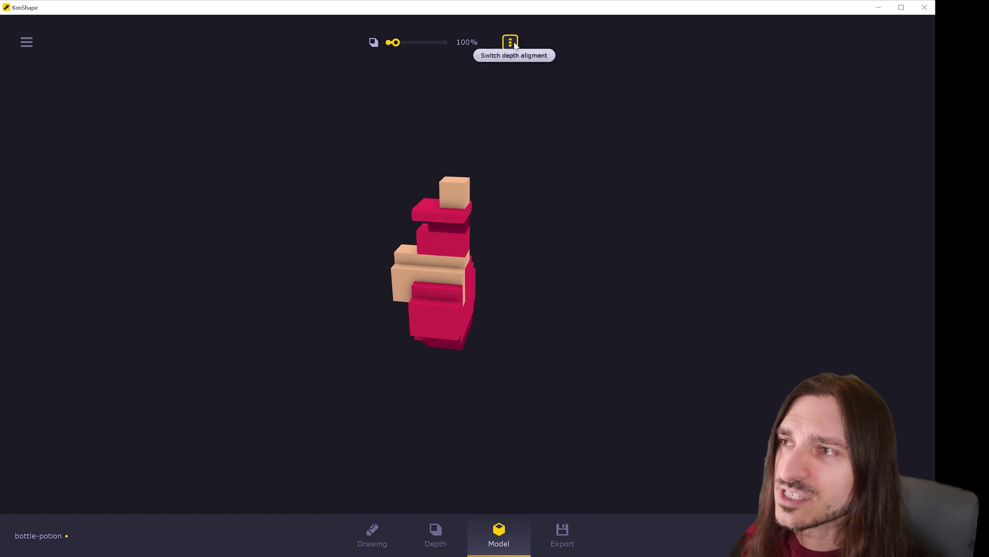
pyautogui.click(514, 44)
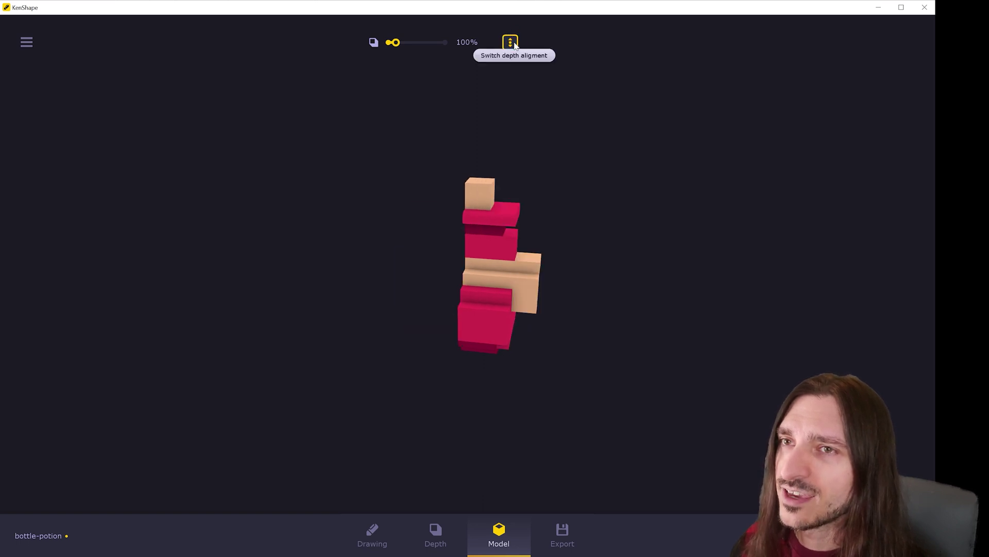
pyautogui.click(514, 45)
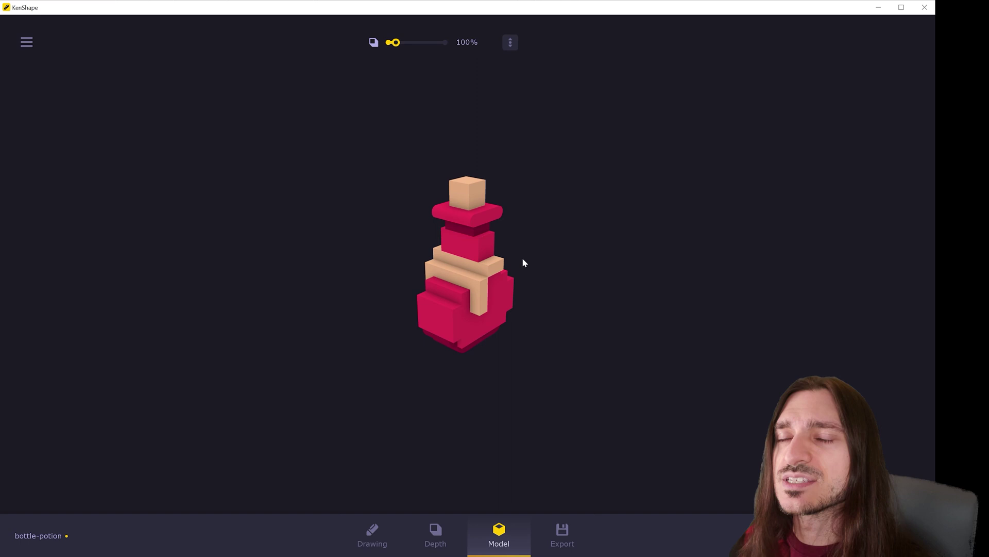
pyautogui.click(514, 48)
pyautogui.moveTo(477, 335); pyautogui.dragTo(521, 325)
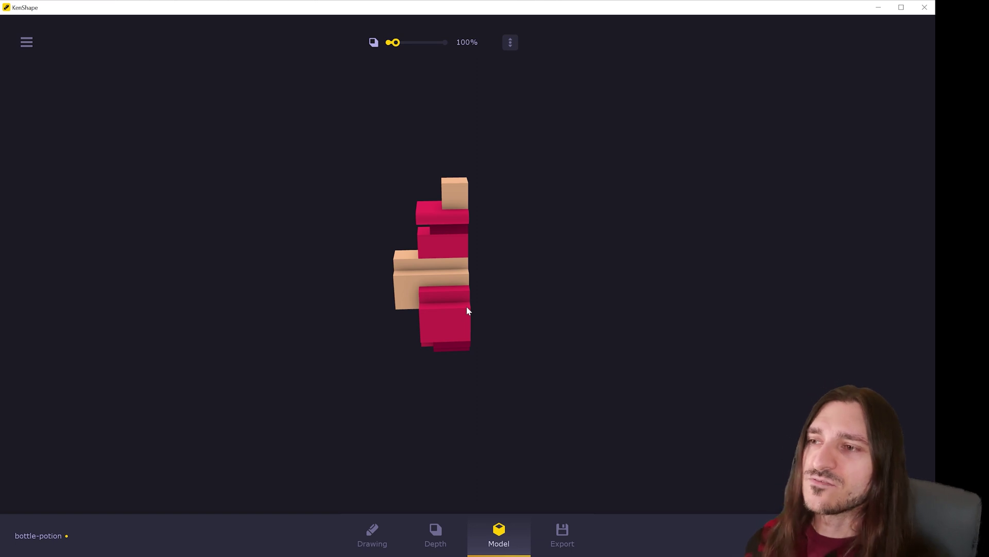
# - Check the depth grid, then orbit the 3D potion and reset it to a front view
pyautogui.click(445, 537)
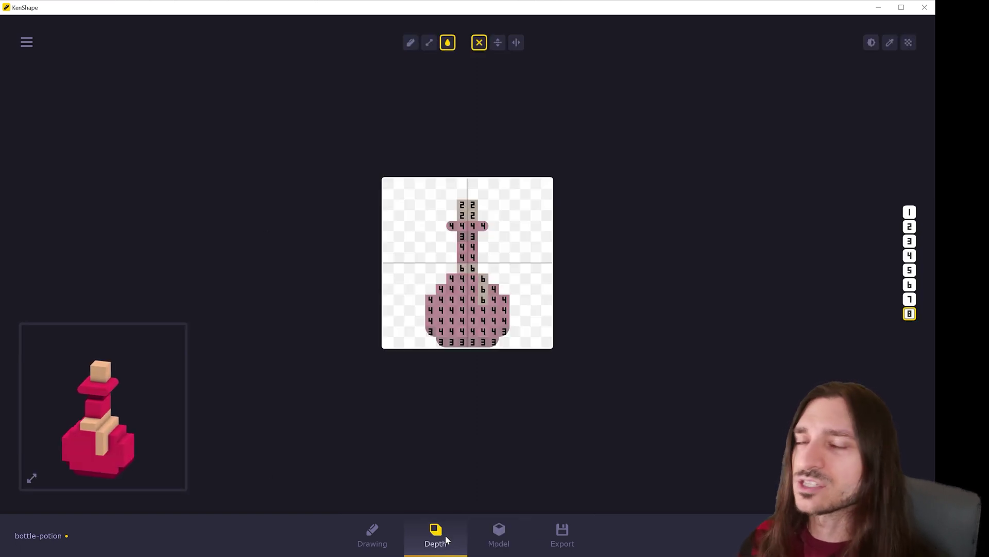
pyautogui.click(494, 536)
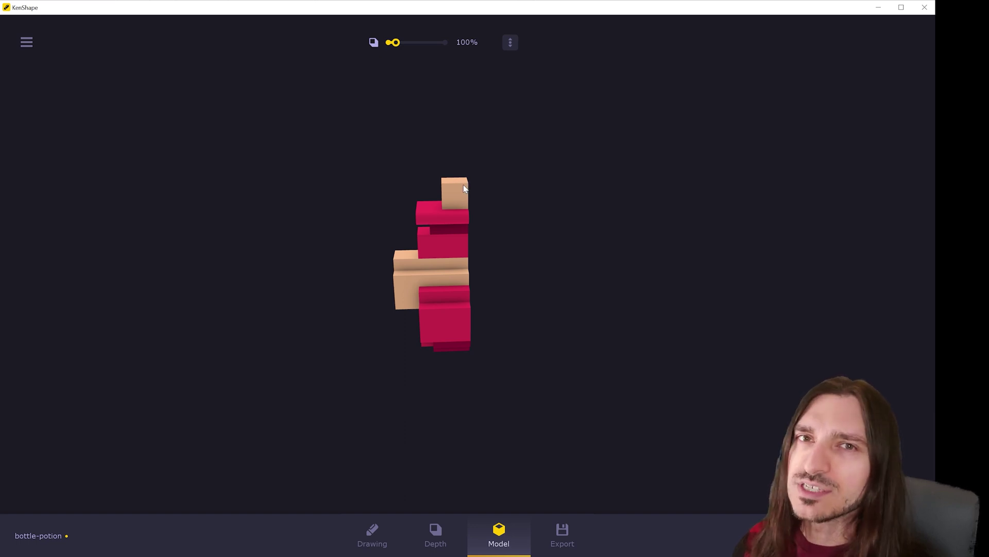
pyautogui.moveTo(507, 235); pyautogui.dragTo(499, 275)
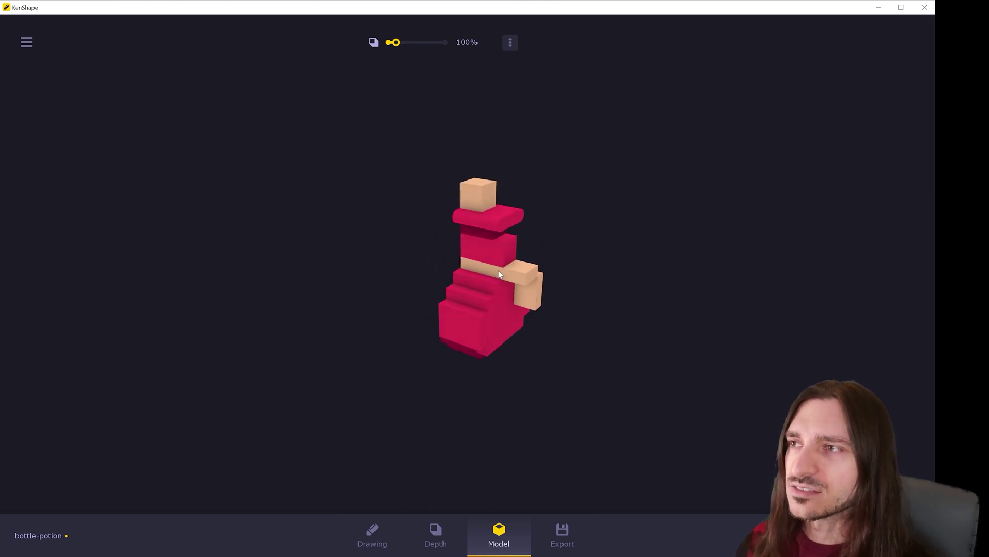
pyautogui.click(511, 43)
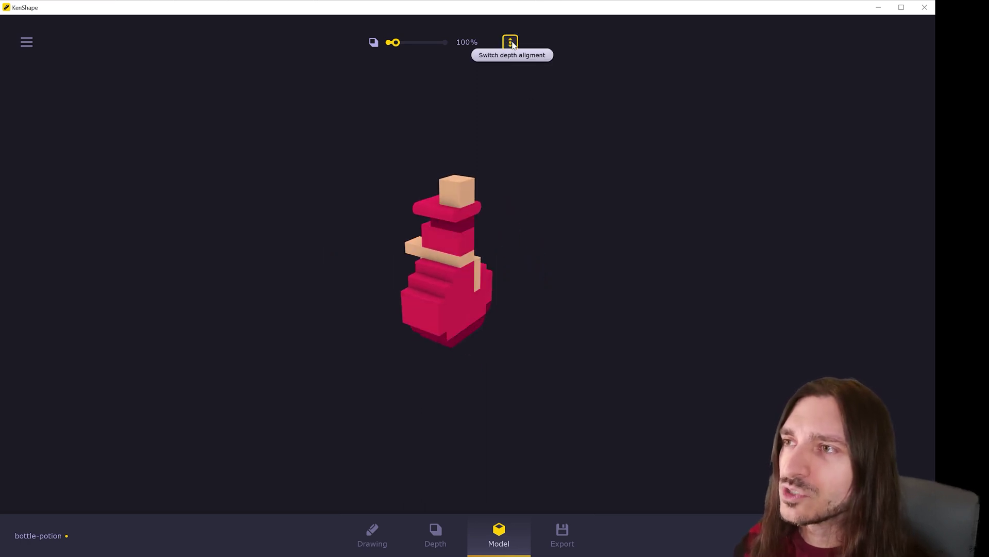
# - Cycle the potion's export format through FBX, DAE, glTF and STL, ending on JSON
pyautogui.click(559, 539)
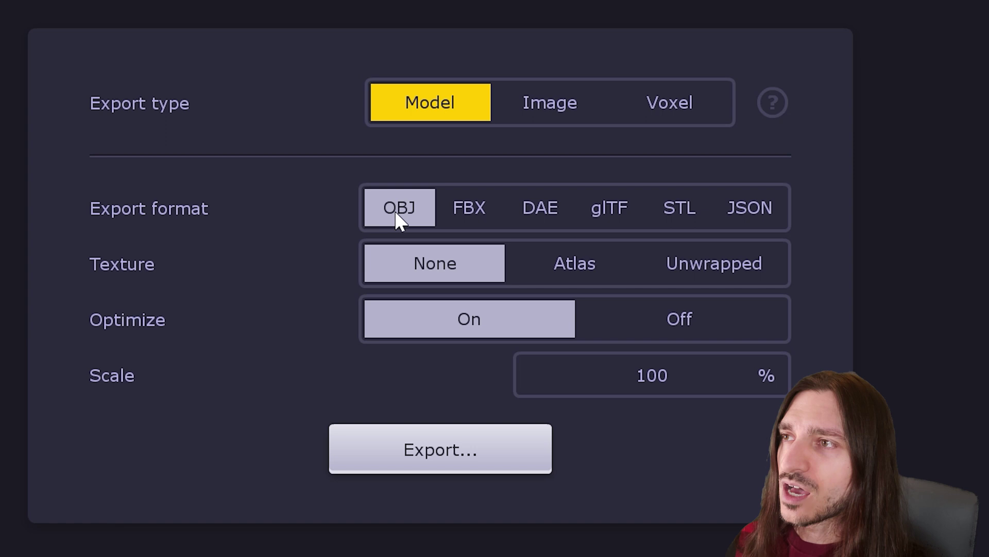
pyautogui.click(469, 207)
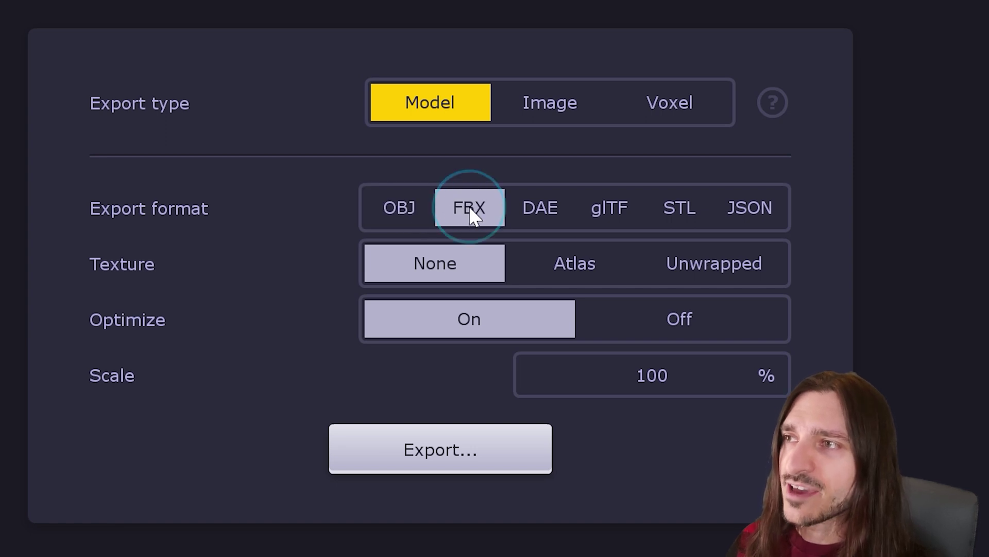
pyautogui.click(541, 205)
pyautogui.click(614, 209)
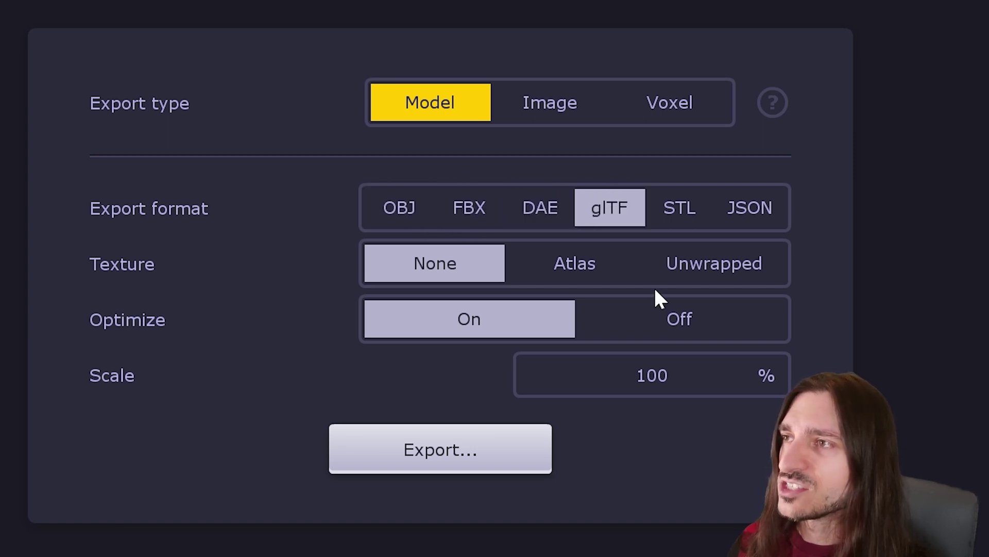
pyautogui.click(679, 212)
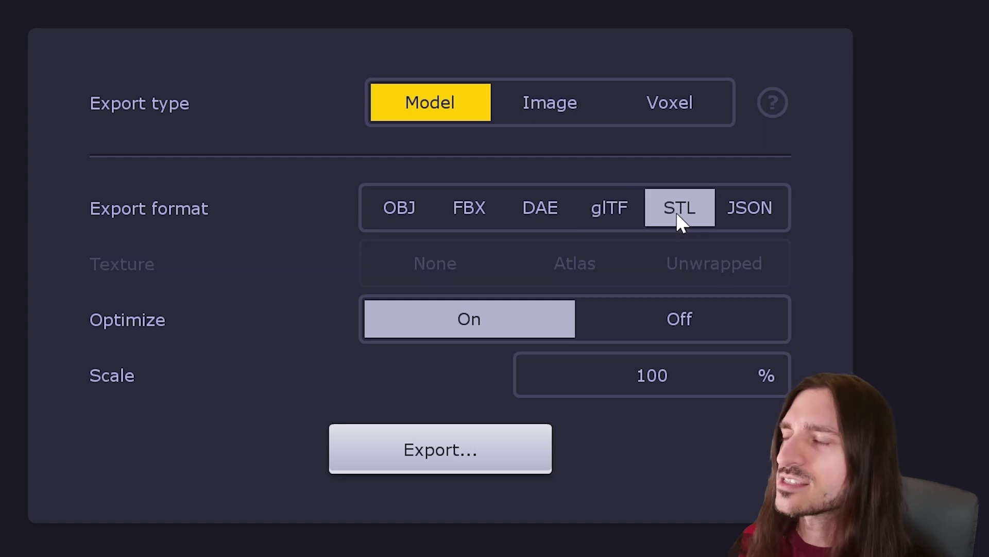
pyautogui.click(748, 222)
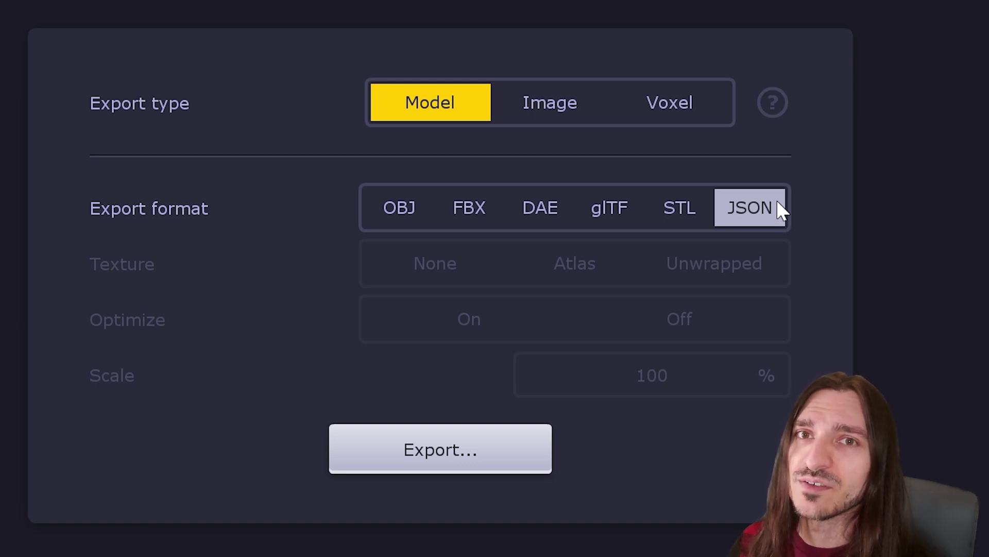
# - Switch the export type to Image and pick GIF over SVG
pyautogui.click(548, 109)
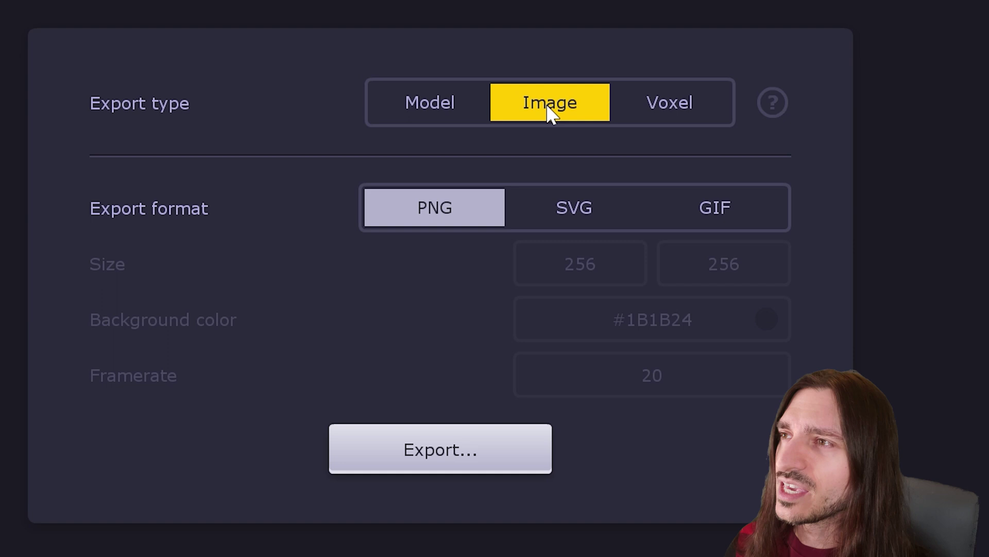
pyautogui.click(558, 213)
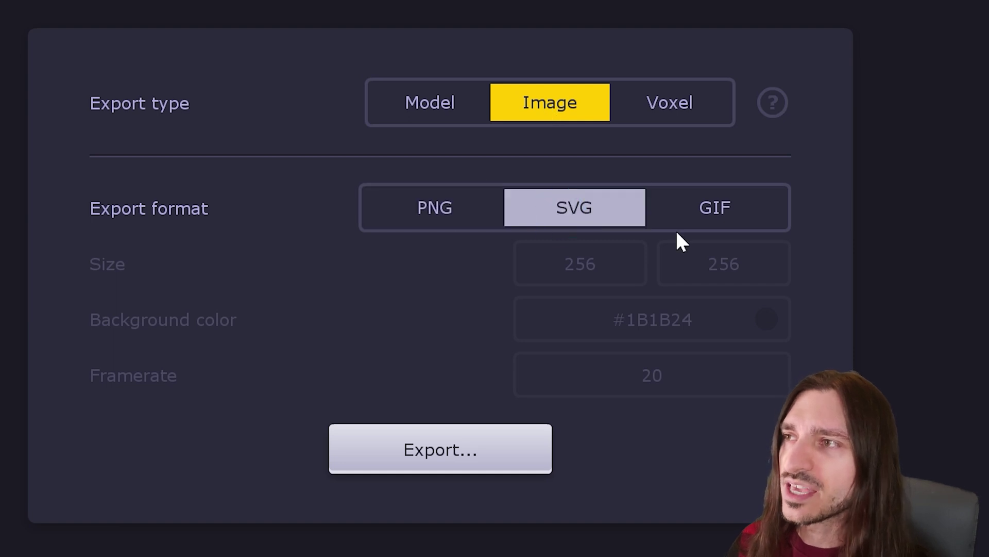
pyautogui.click(727, 204)
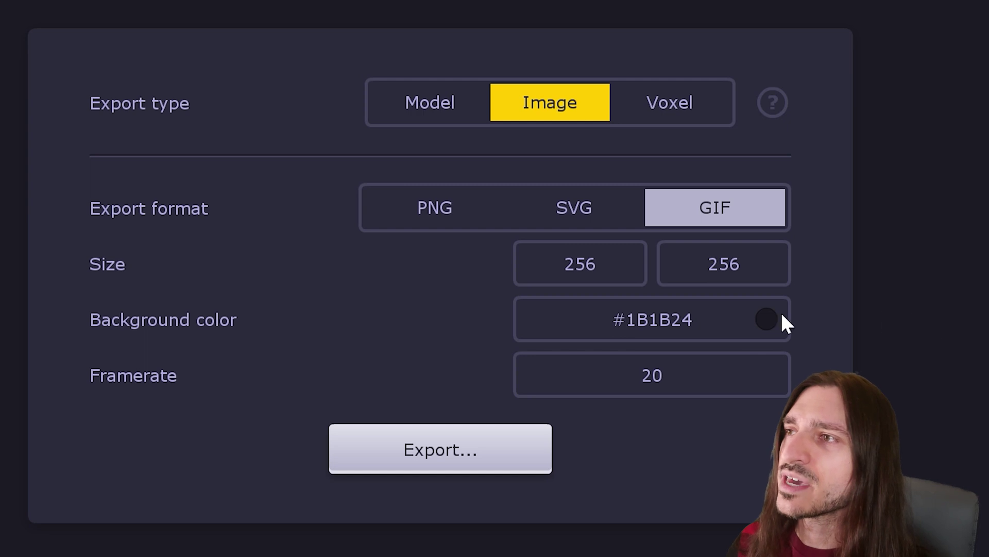
# - Check the GIF size 256×256, background #1B1B24 and framerate 20
pyautogui.click(608, 263)
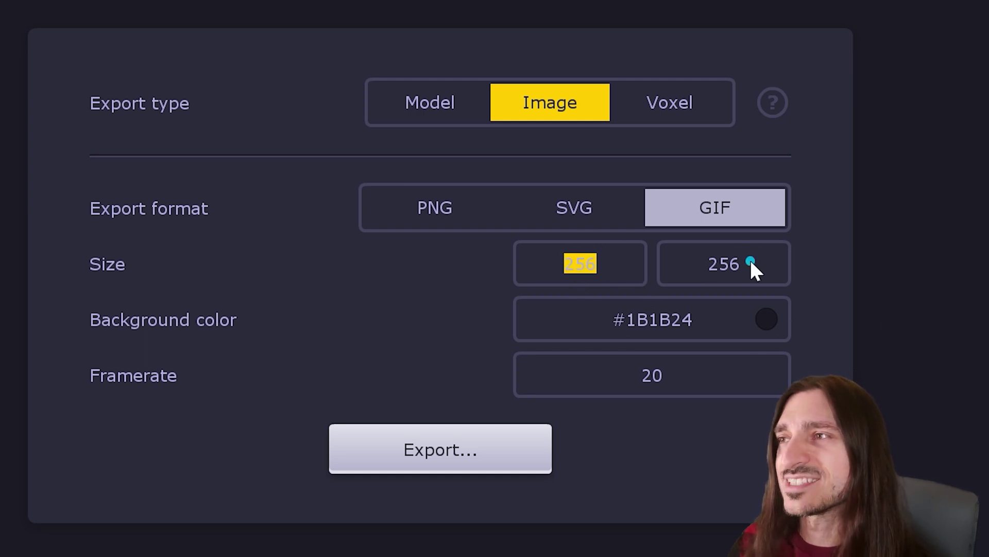
pyautogui.click(773, 264)
pyautogui.click(705, 318)
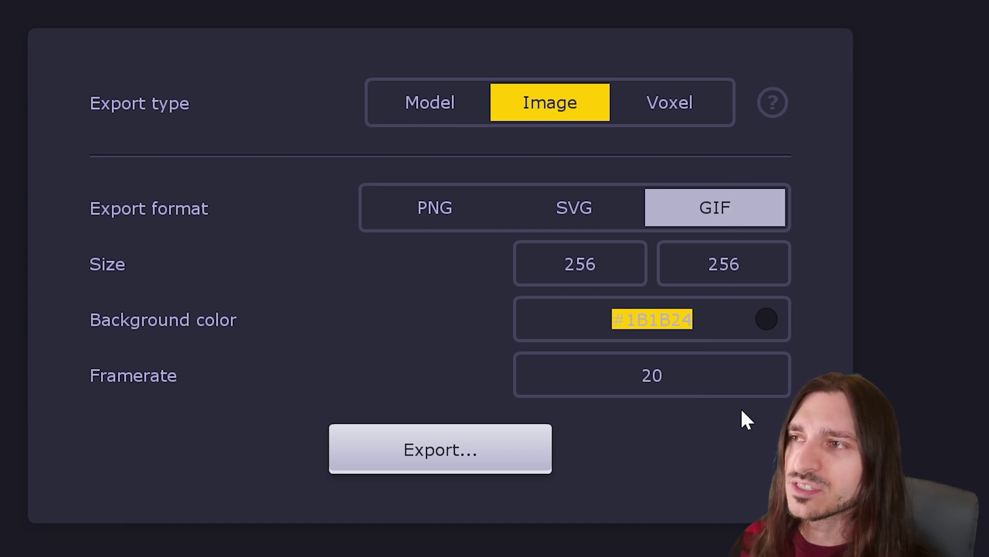
pyautogui.click(687, 378)
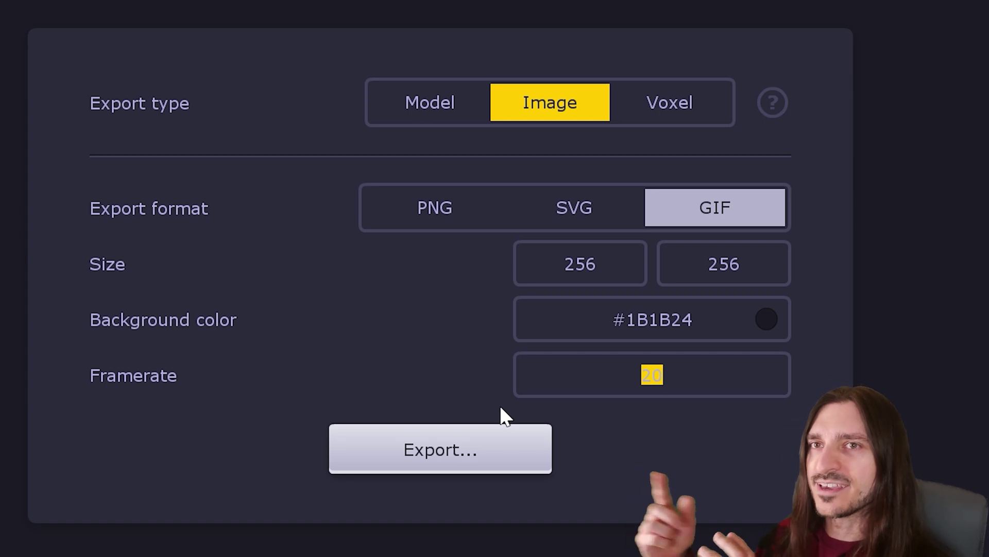
# - Export bottle-potion.gif, view the animation, then return to KenShape
pyautogui.click(474, 435)
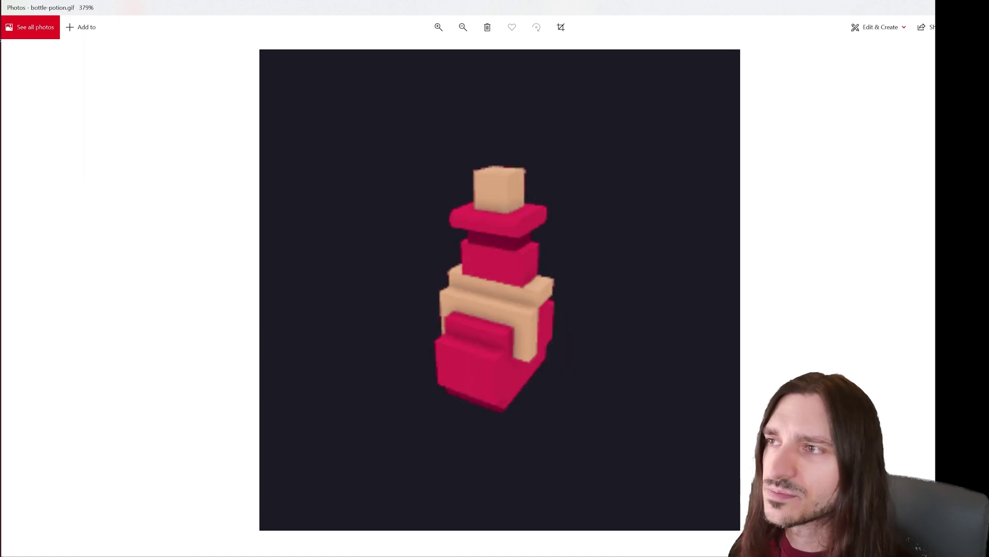
pyautogui.hotkey('alt', 'Tab')
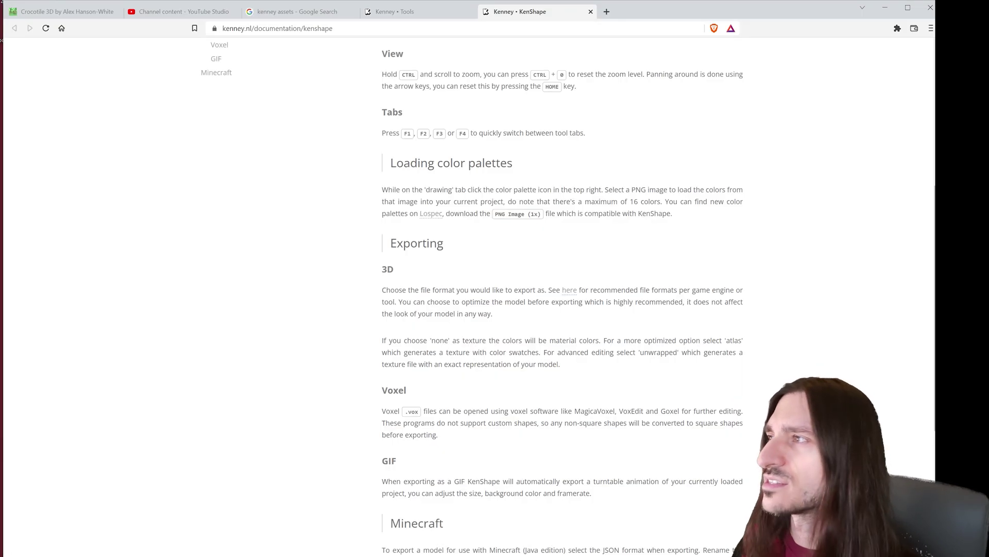
pyautogui.hotkey('alt', 'Tab')
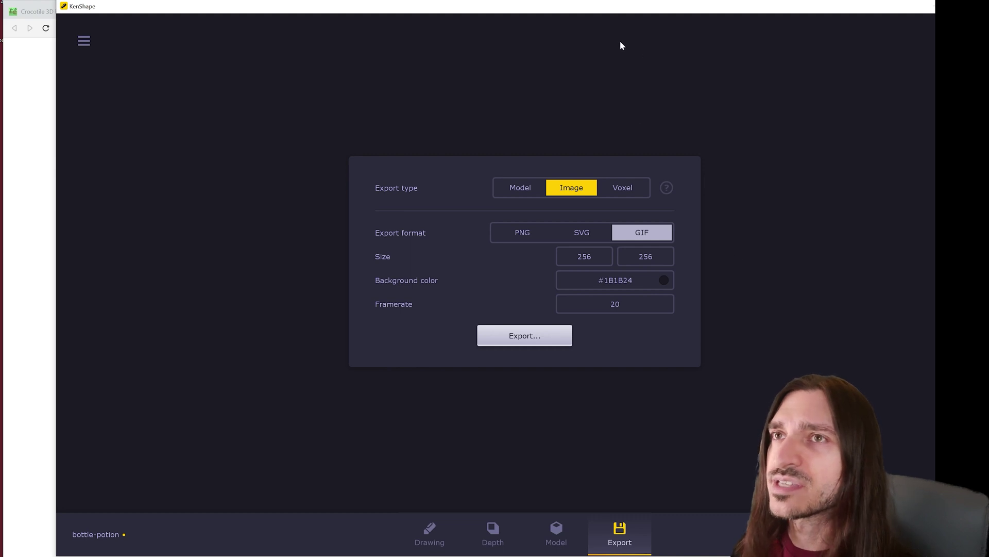
# - Set export type back to Model, load the cycle-moped sample and view it in 3D
pyautogui.click(623, 190)
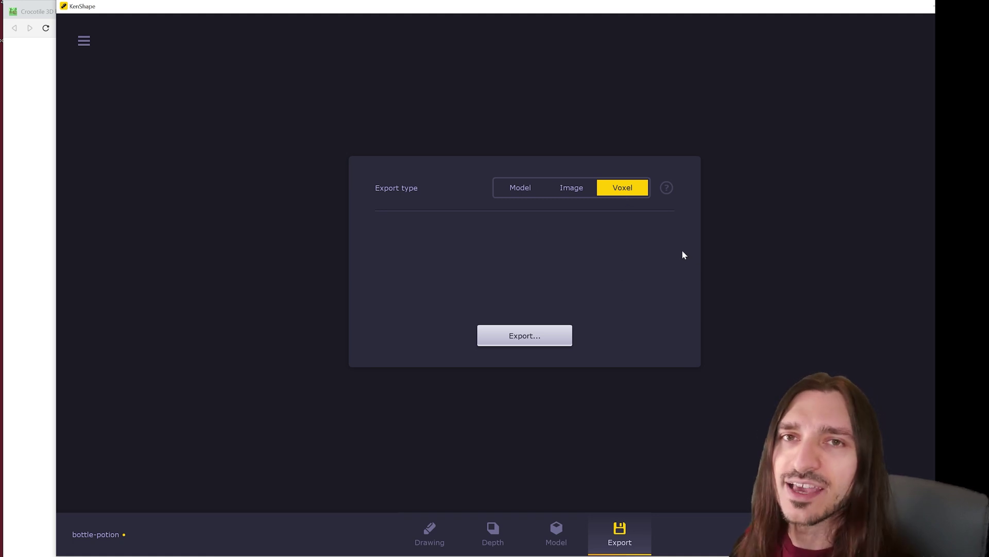
pyautogui.click(518, 191)
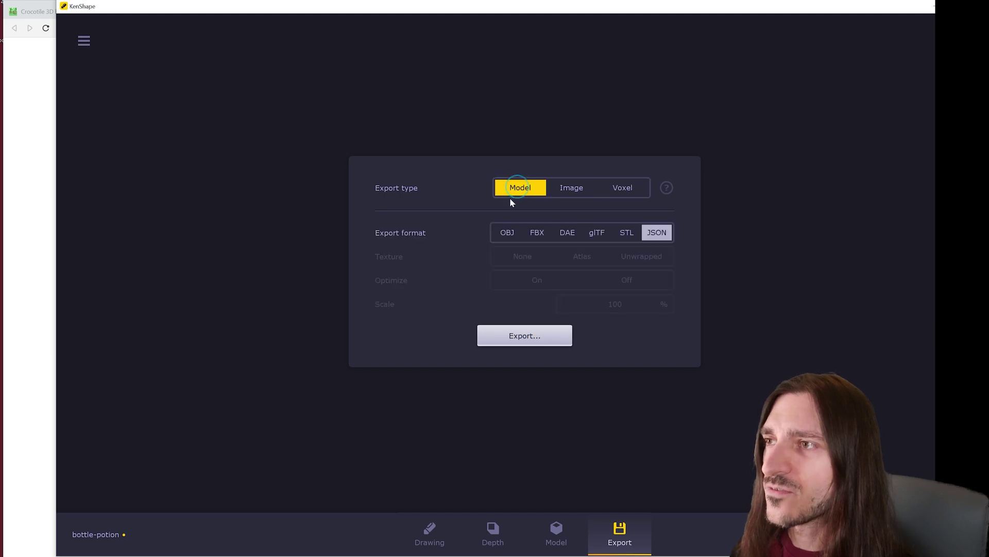
pyautogui.click(437, 536)
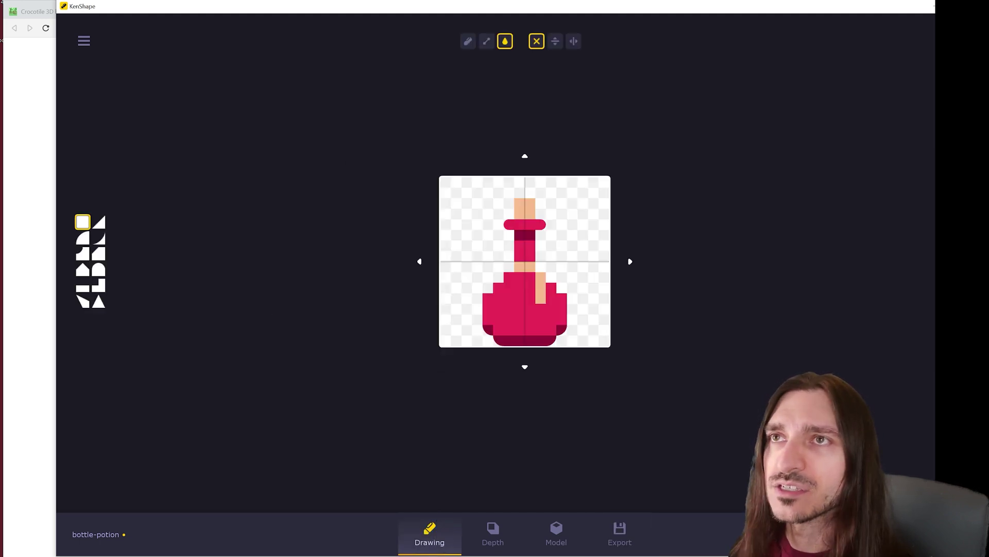
pyautogui.click(84, 41)
pyautogui.click(363, 295)
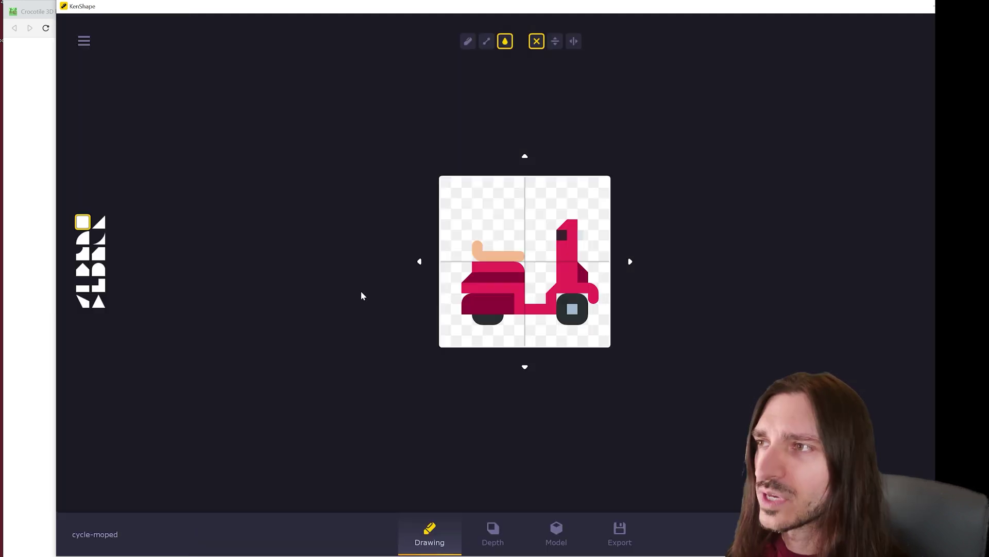
pyautogui.click(559, 539)
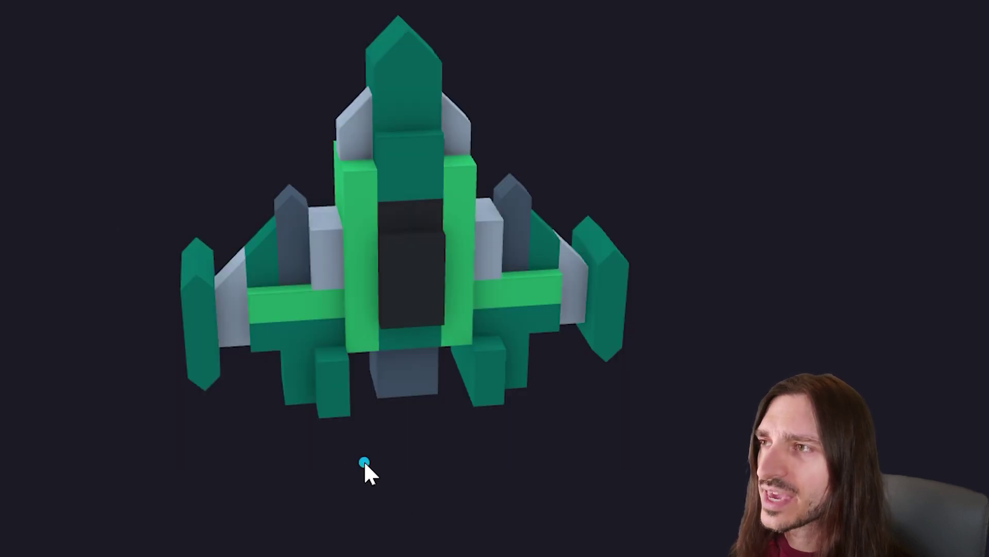
# - Orbit the spaceship, then view and turn the sword and floppy samples as 3D models
pyautogui.moveTo(364, 462); pyautogui.dragTo(270, 371)
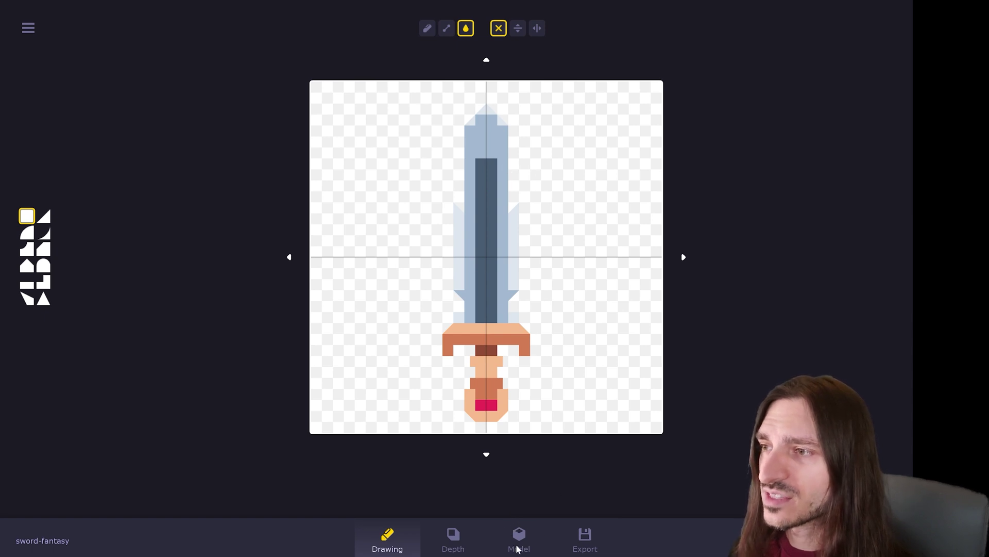
pyautogui.click(520, 541)
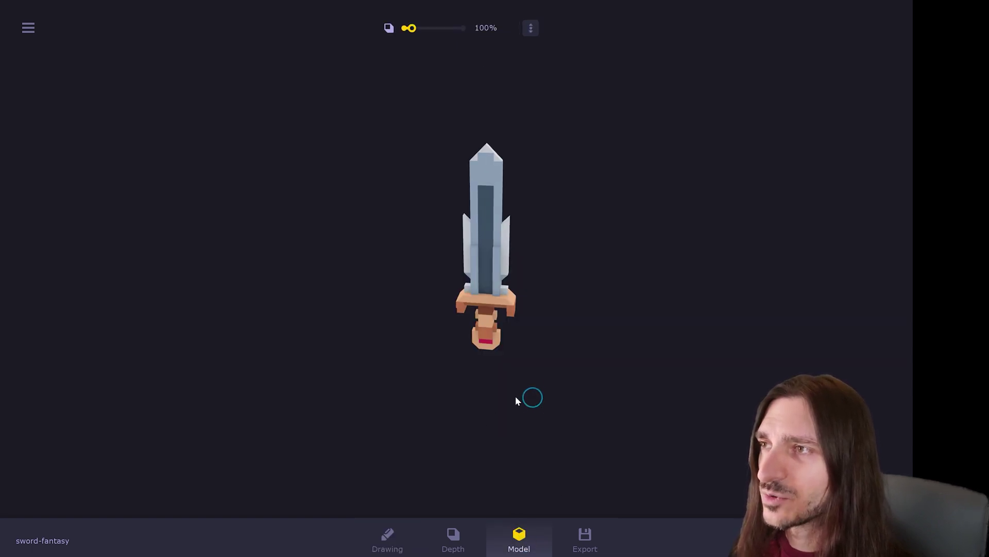
pyautogui.moveTo(515, 396); pyautogui.dragTo(605, 302)
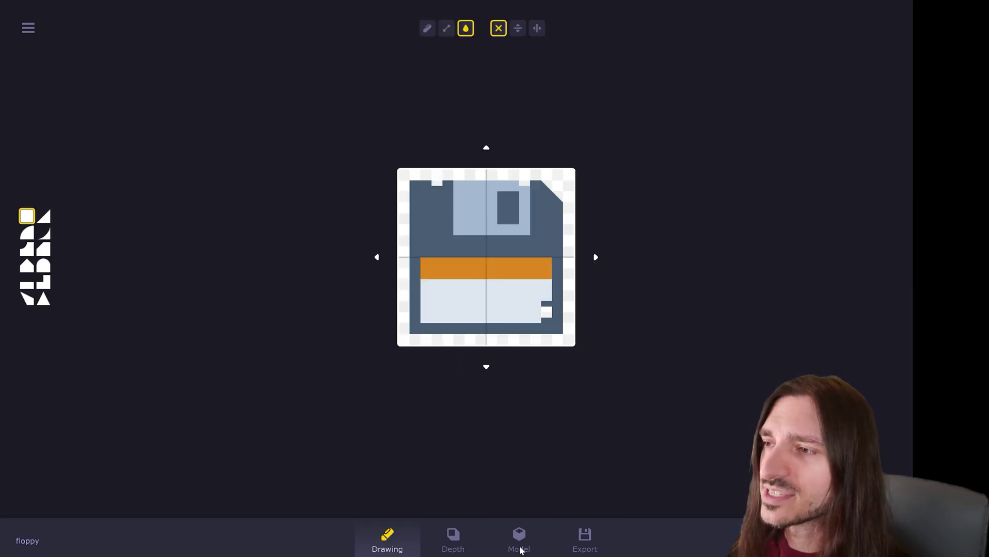
pyautogui.click(519, 539)
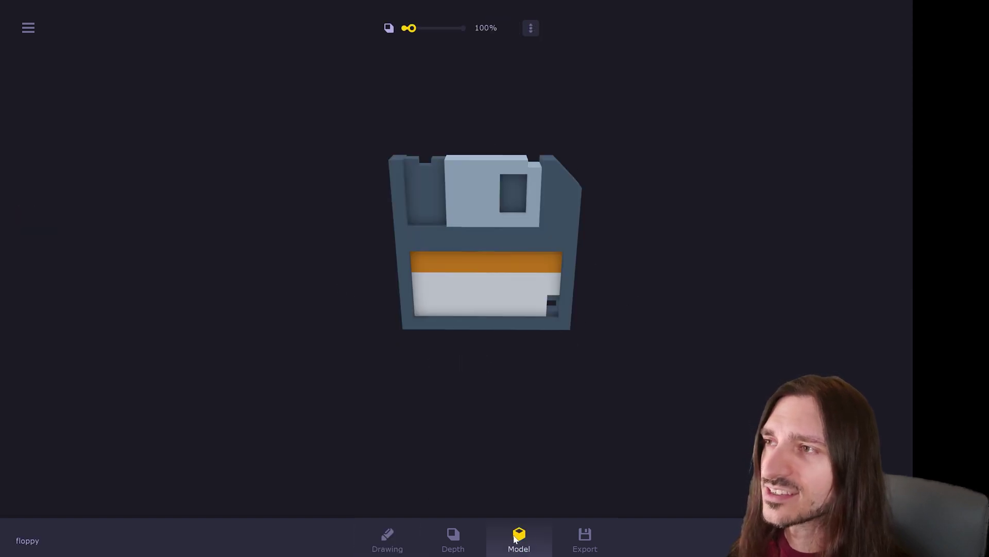
pyautogui.moveTo(454, 352); pyautogui.dragTo(541, 323)
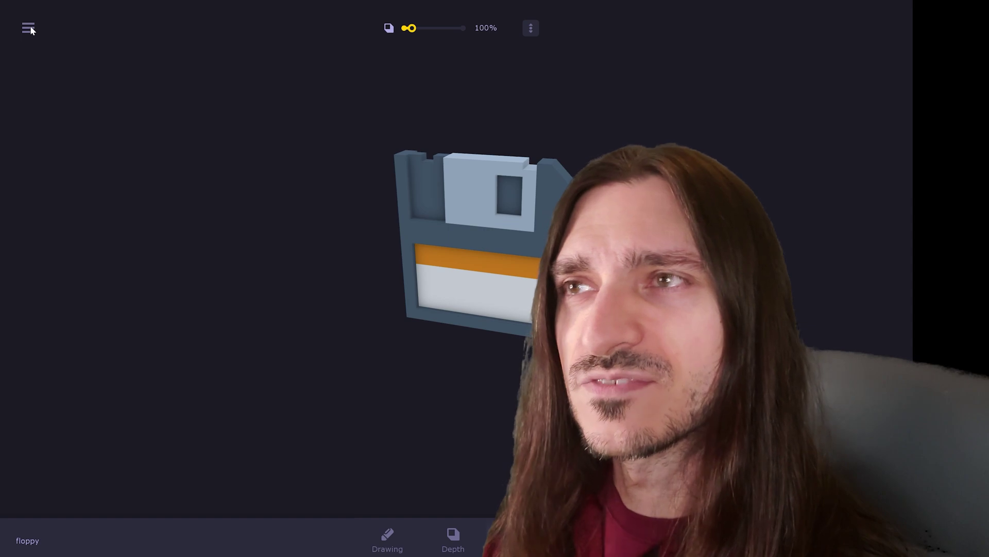
# - Load house.kenshape and orbit it as a red-roofed 3D voxel cottage
pyautogui.click(28, 27)
pyautogui.click(45, 47)
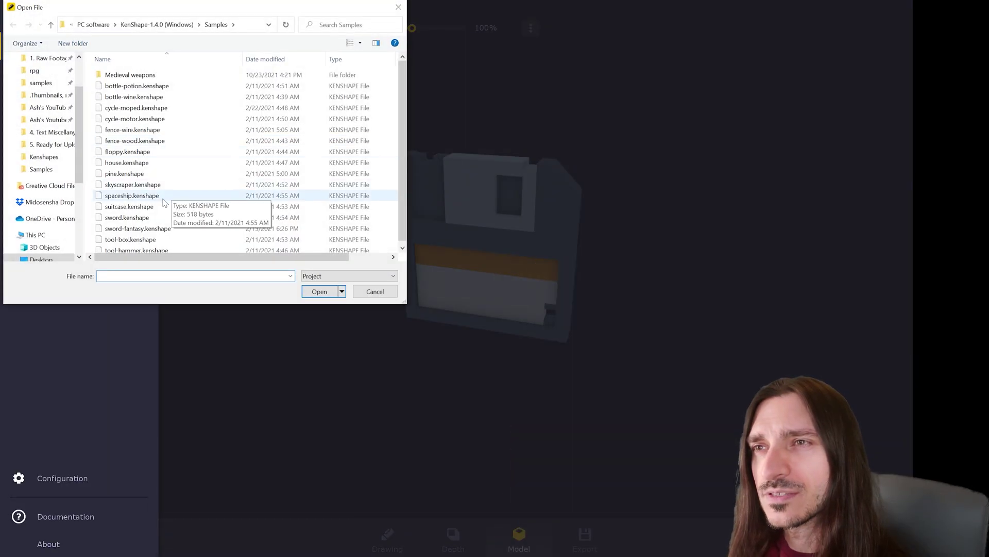
pyautogui.doubleClick(127, 163)
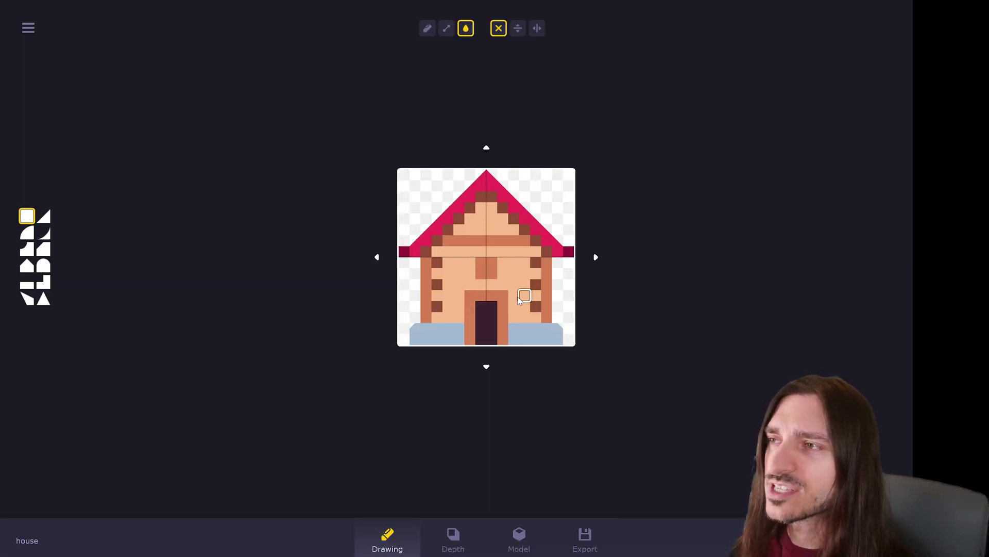
pyautogui.click(519, 538)
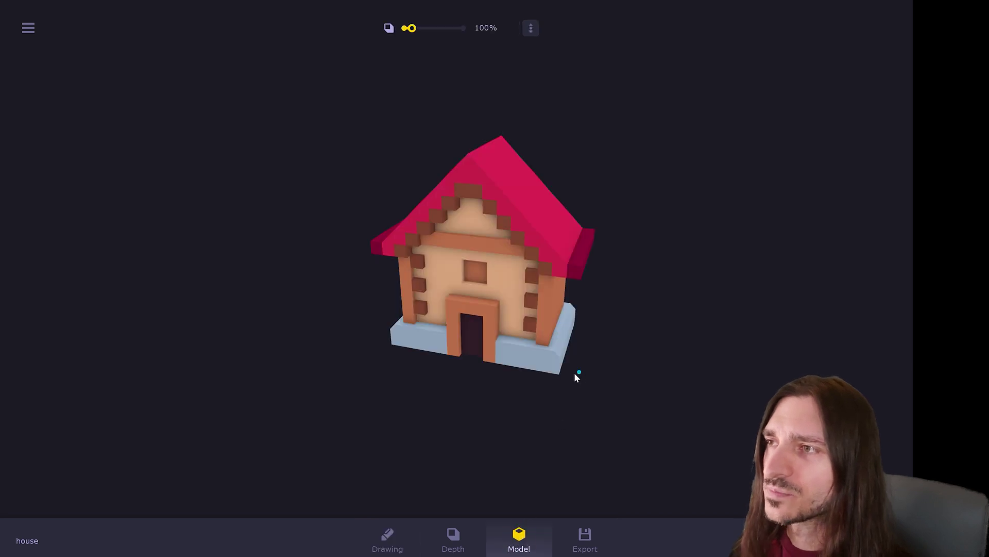
pyautogui.moveTo(576, 378); pyautogui.dragTo(628, 323)
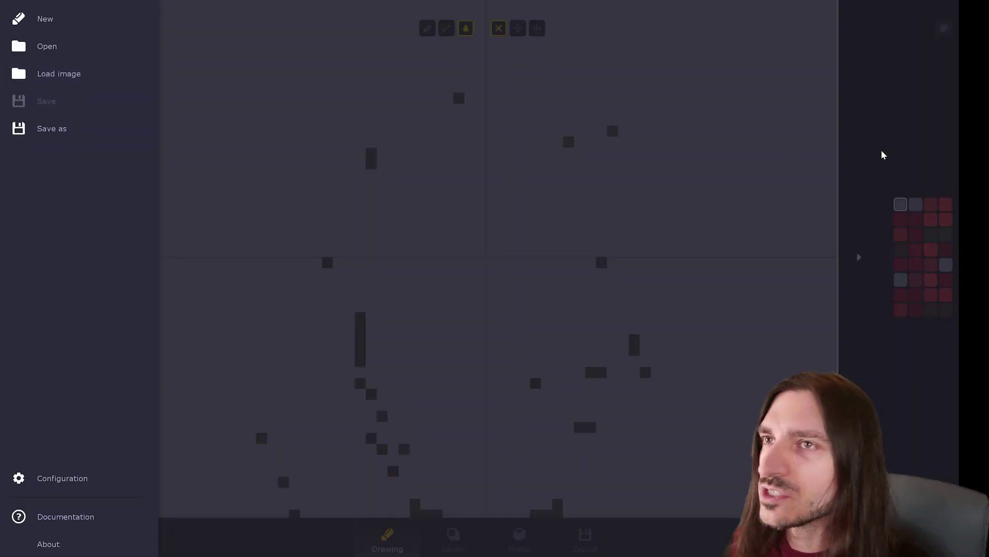
# - Close the file actions side menu
pyautogui.click(882, 155)
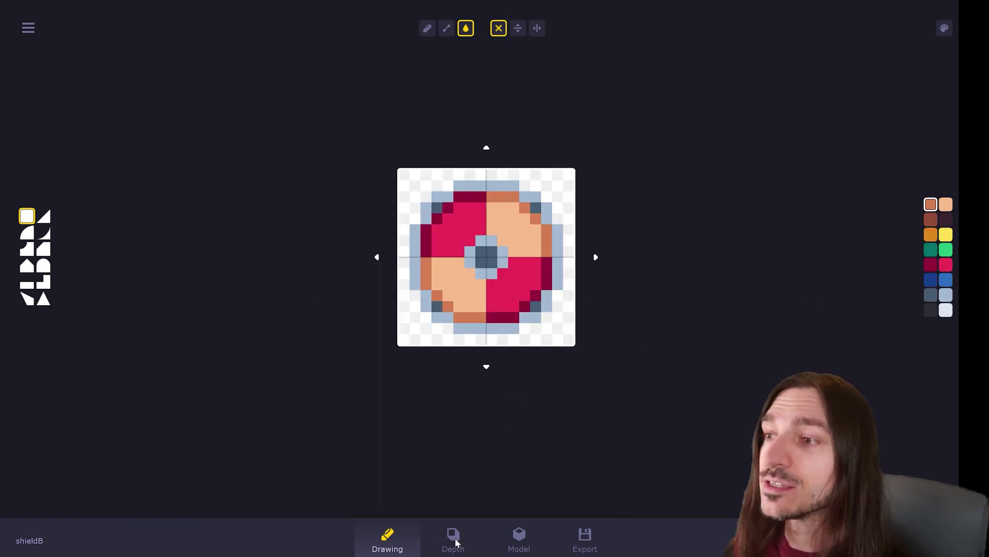
# - Preview the shieldB sample as a 3D model, then load bowD and preview it too
pyautogui.click(519, 540)
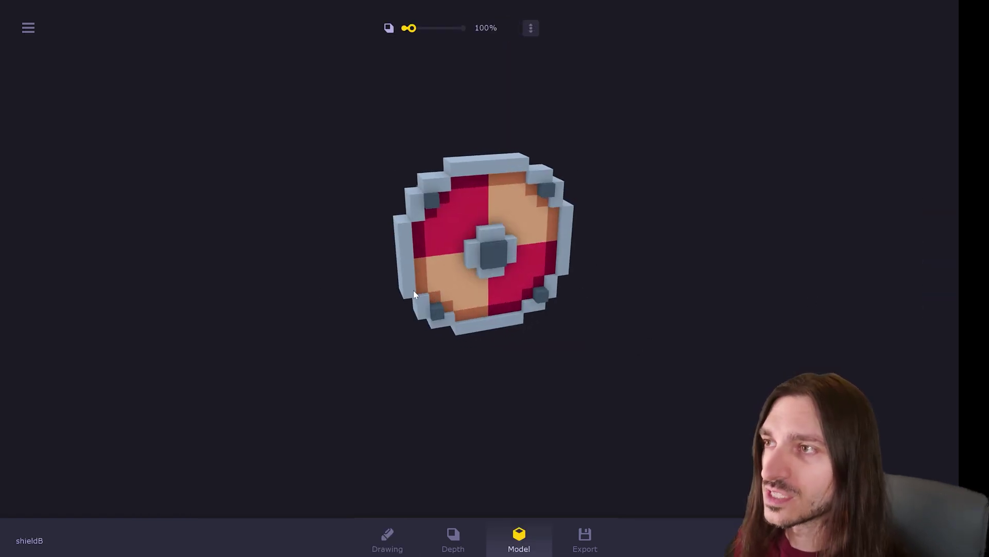
pyautogui.click(30, 30)
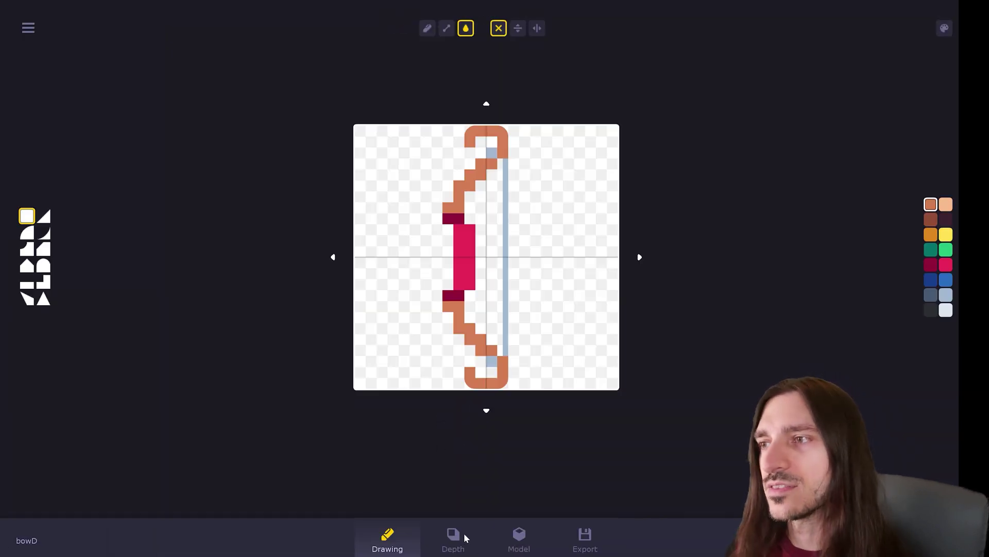
pyautogui.click(510, 539)
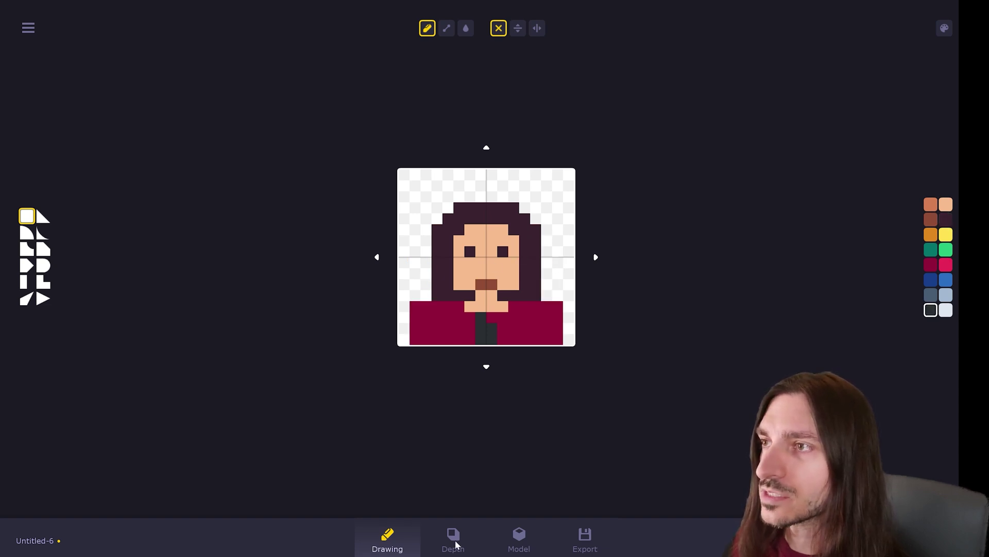
# - In the depth editor, raise the nose pixels to depth 3 and select depth level 1
pyautogui.press('Tab')
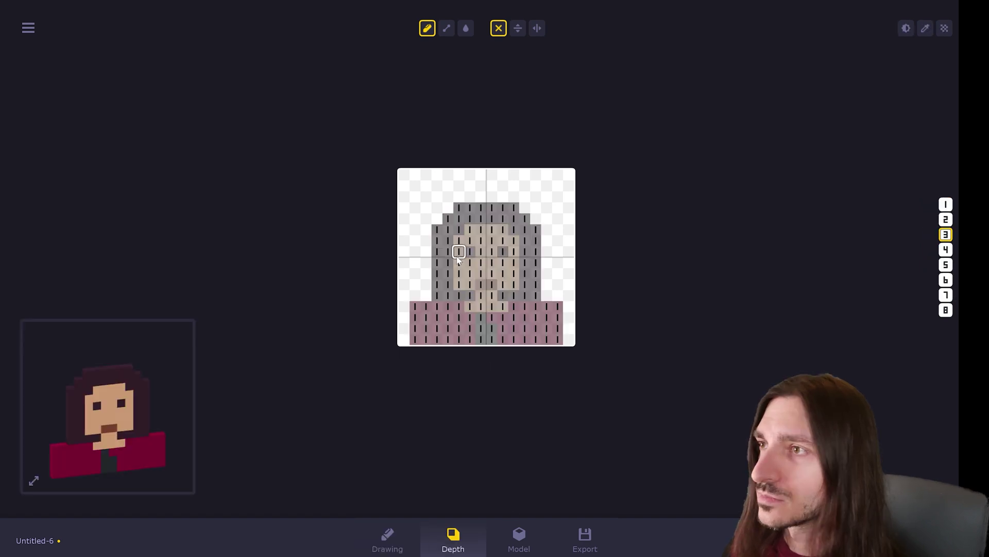
pyautogui.moveTo(483, 269); pyautogui.dragTo(491, 269)
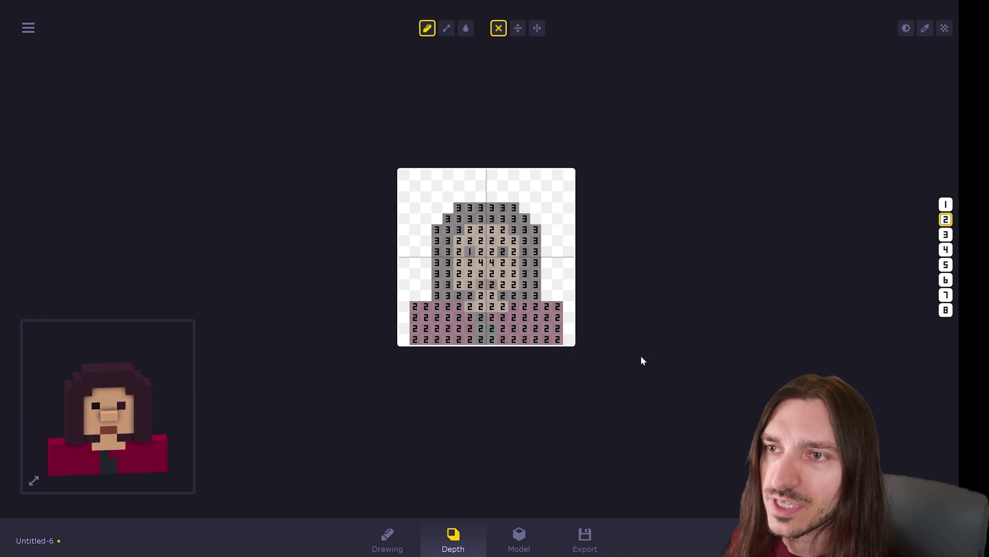
pyautogui.click(946, 204)
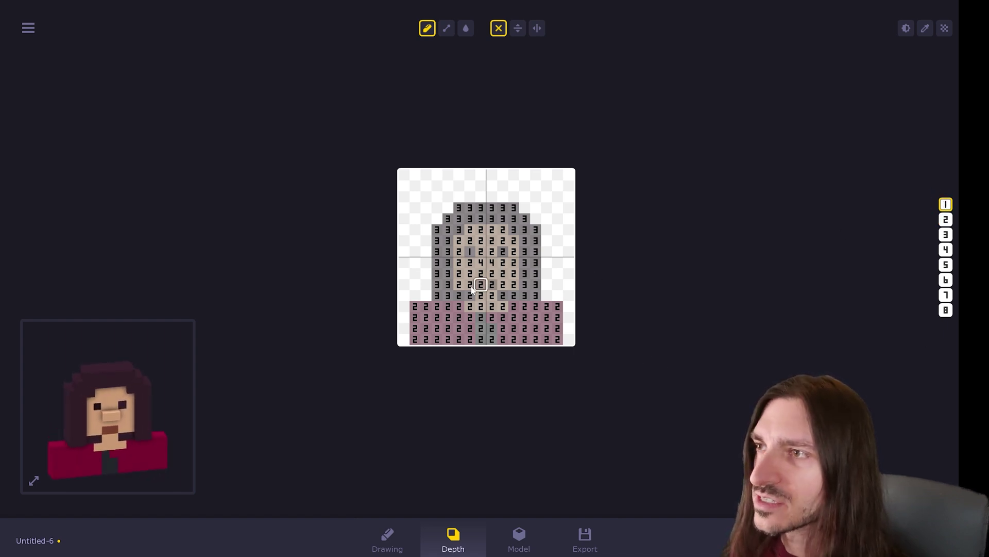
# - Turn the 3D bust to face front and reduce the preview scale from 400% to 150%
pyautogui.press('Tab')
pyautogui.moveTo(466, 309); pyautogui.dragTo(171, 280)
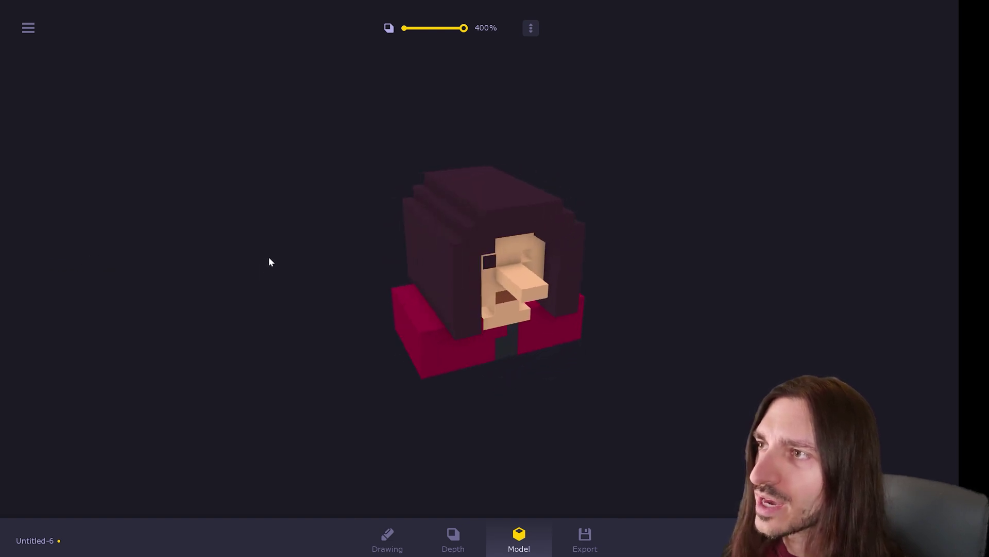
pyautogui.click(421, 29)
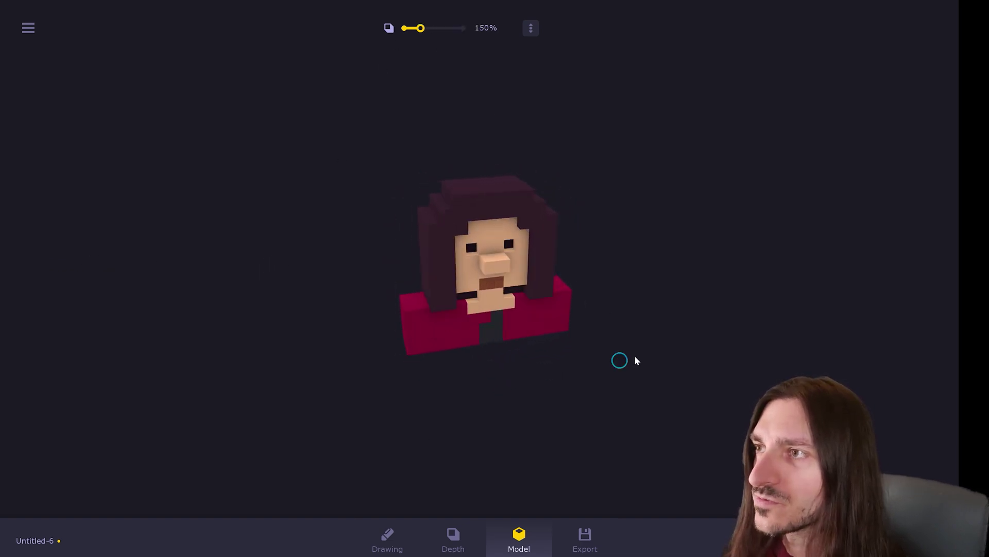
# - In the export settings, keep export type Model and choose FBX as the format
pyautogui.click(583, 547)
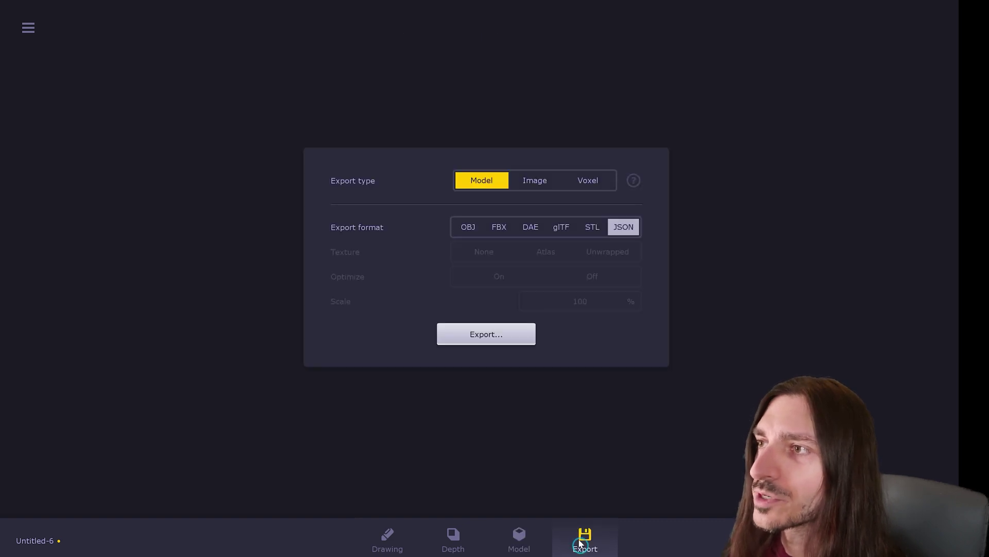
pyautogui.click(496, 226)
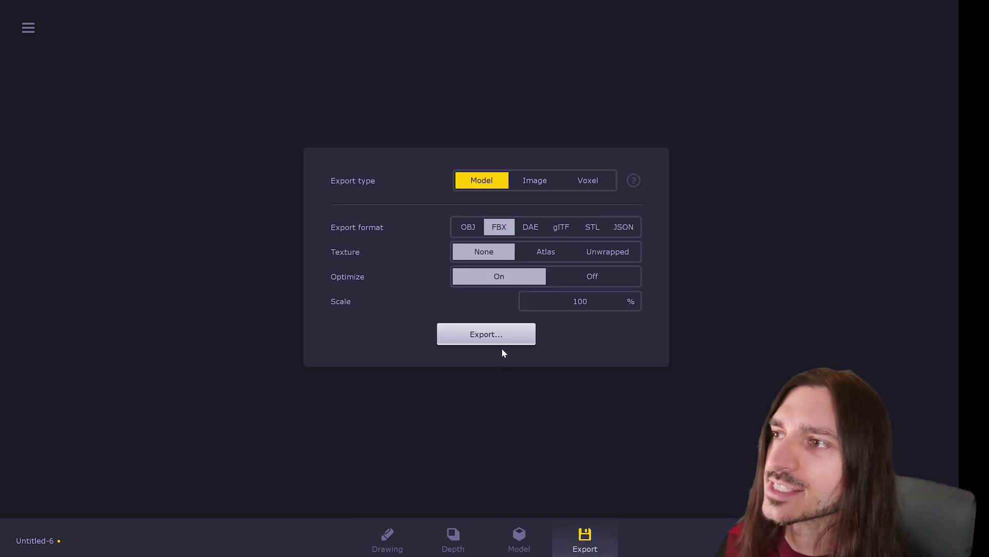